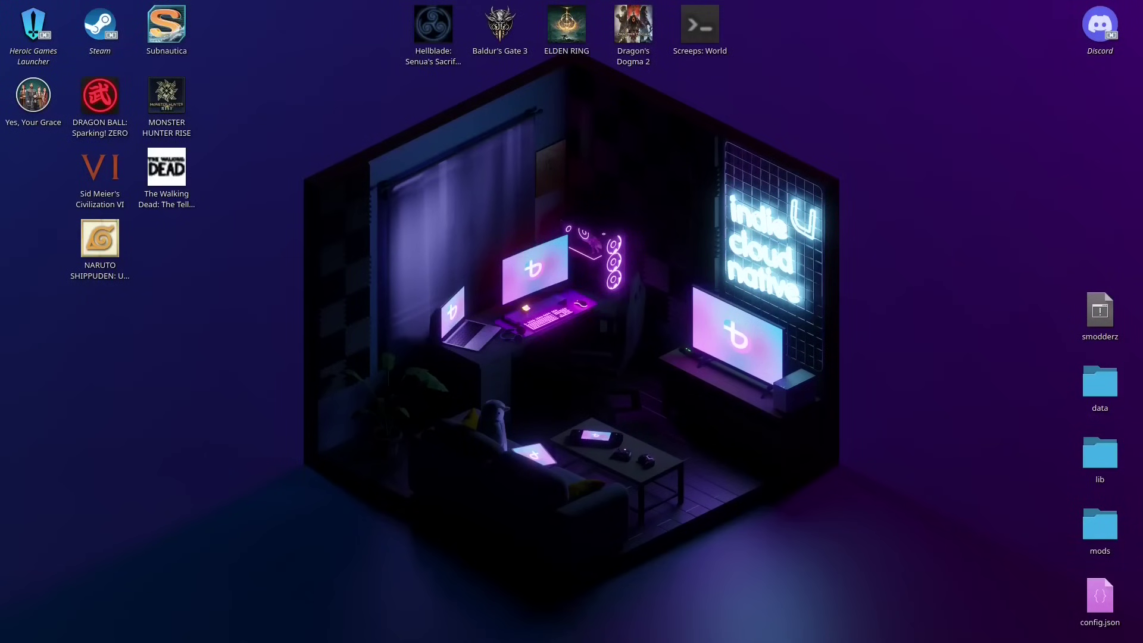
# Step: Launch smodderz from the desktop and enable the regular mods PlanetTuffle and Pantastic
pyautogui.doubleClick(1098, 310)
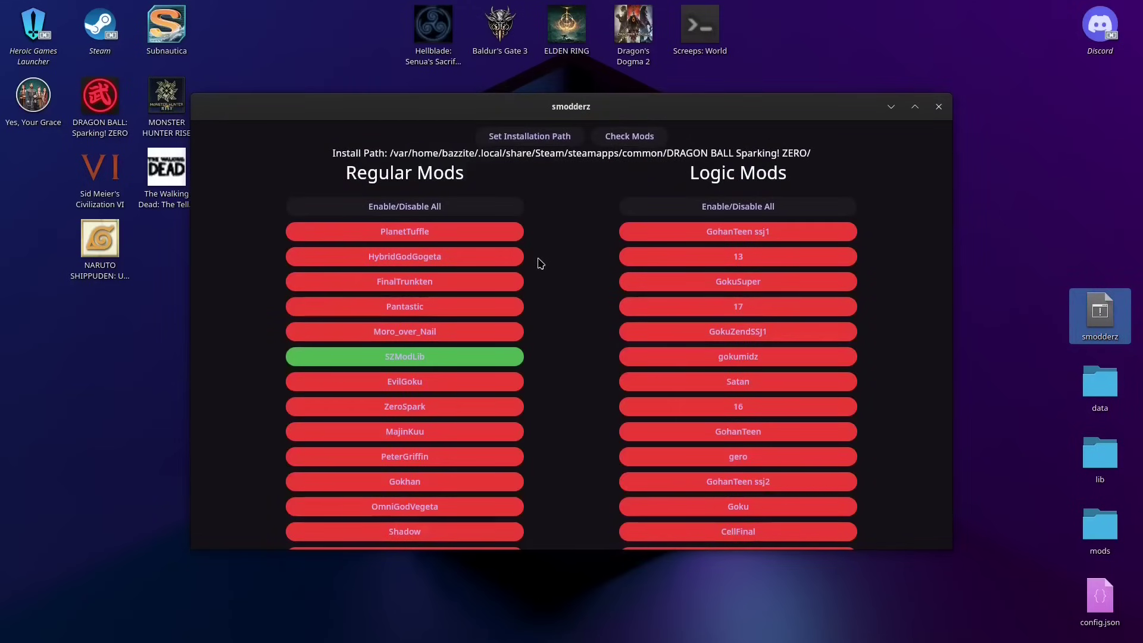
pyautogui.click(432, 232)
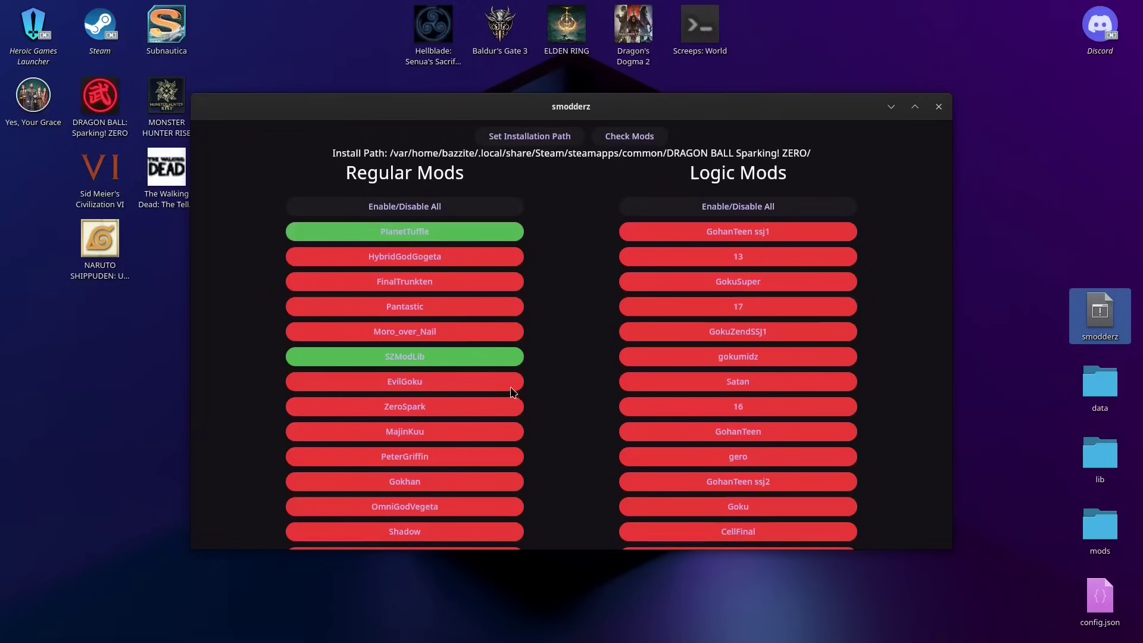
pyautogui.click(405, 310)
# Step: Enable the logic mods GohanTeen ssj1, 13, GokuSuper, 17 and GokuZendSSJ1
pyautogui.click(743, 234)
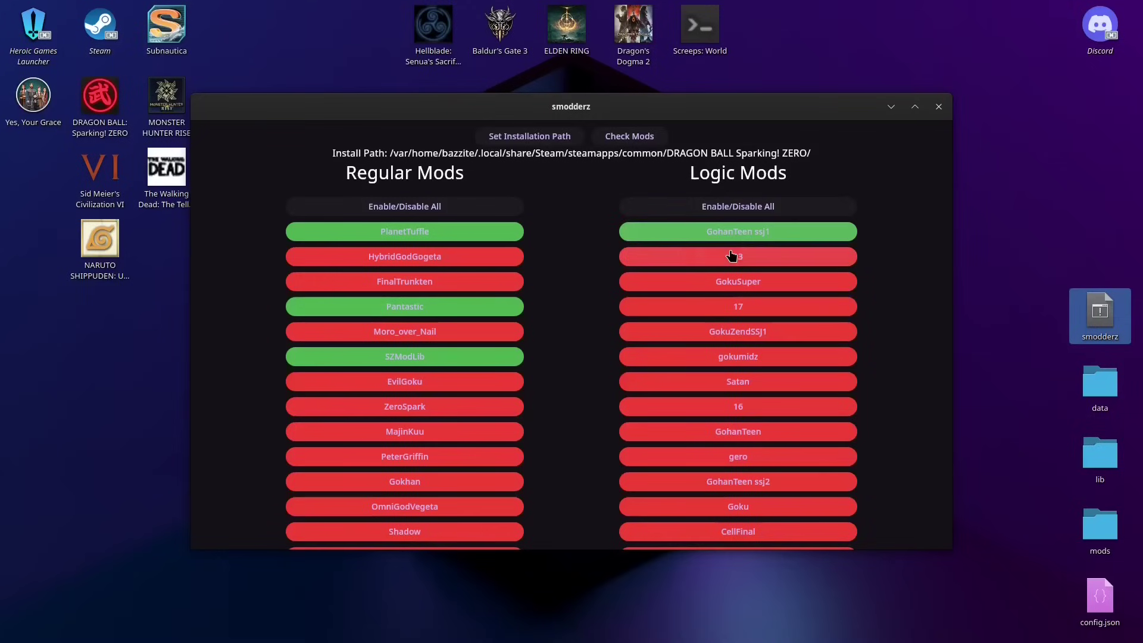
pyautogui.click(731, 256)
pyautogui.click(734, 281)
pyautogui.click(742, 307)
pyautogui.click(744, 331)
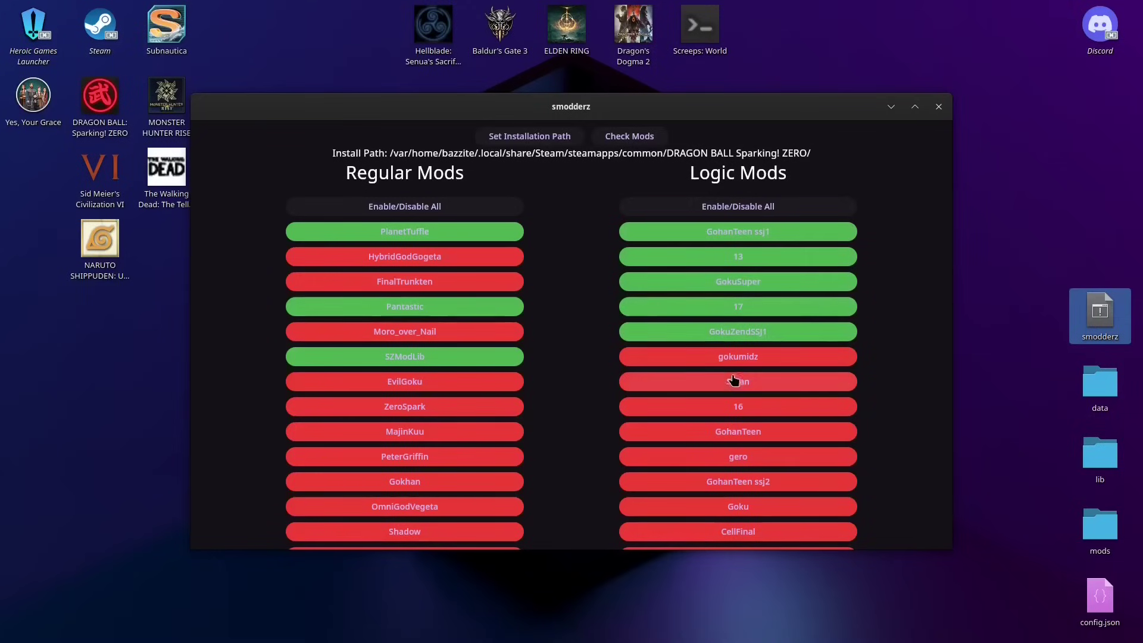
# Step: Toggle all logic mods and all regular mods at once
pyautogui.click(707, 208)
pyautogui.click(434, 207)
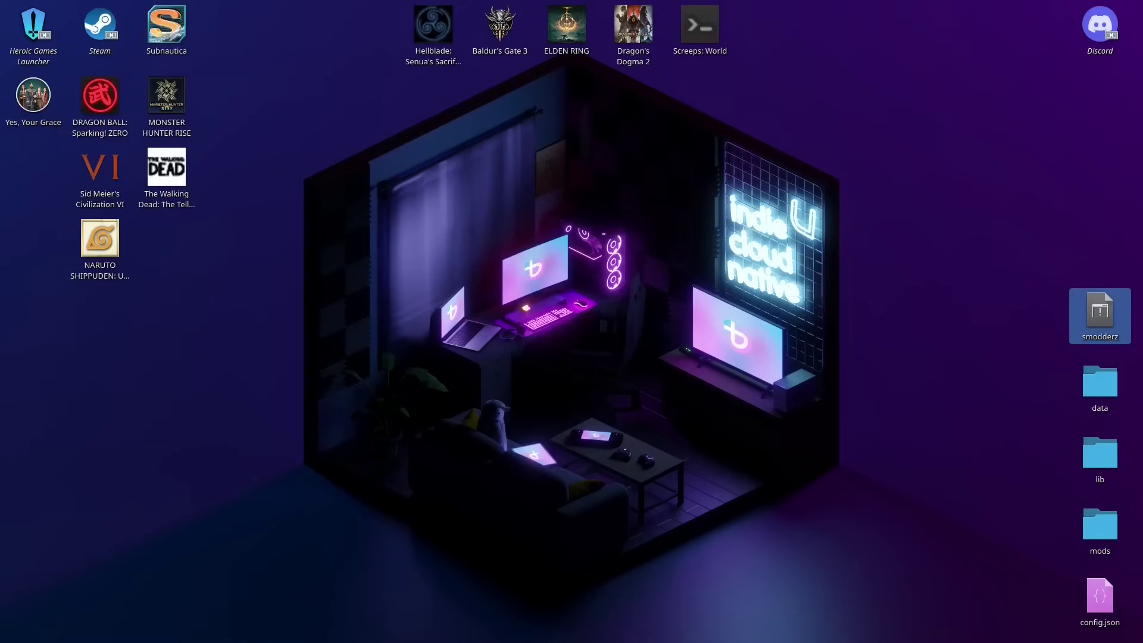
# Step: Bring the browser onto this screen to view the YouTube results for the Sparking Zero modding channel, and move it away
pyautogui.moveTo(1142, 15); pyautogui.dragTo(799, 43)
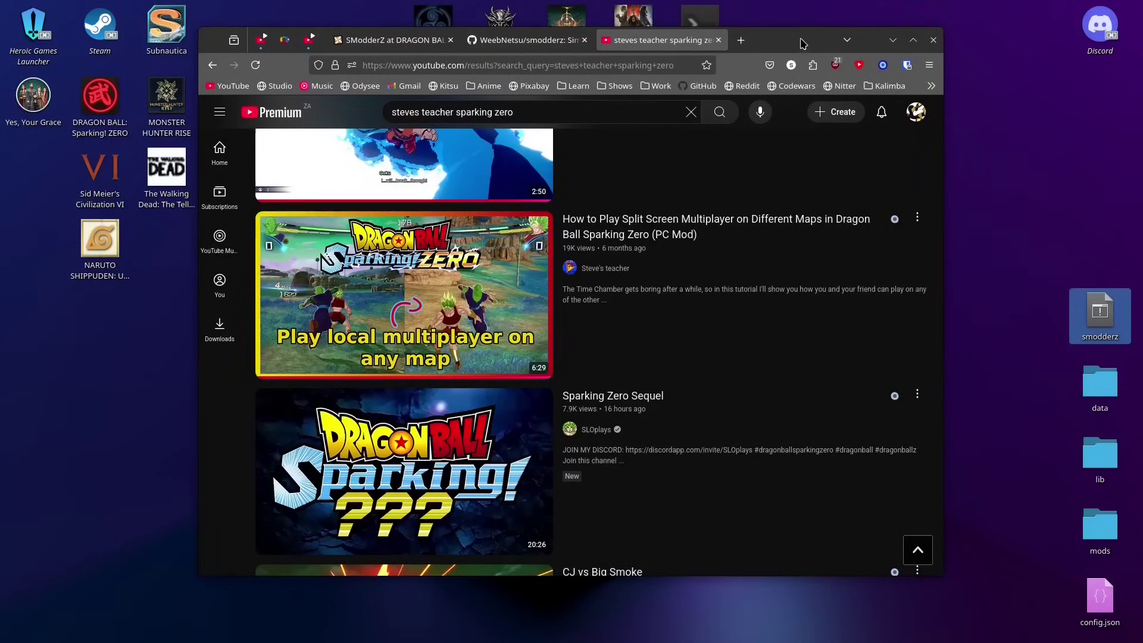
pyautogui.moveTo(822, 242)
pyautogui.moveTo(773, 41); pyautogui.dragTo(1142, 26)
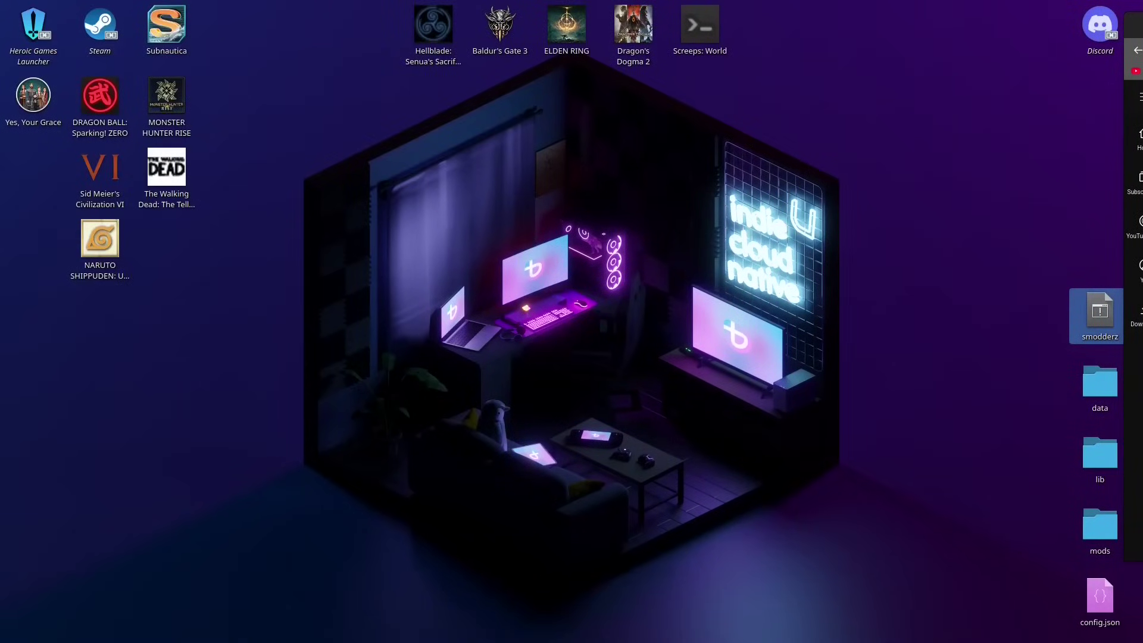
# Step: Switch to Steam, open the properties of DRAGON BALL: Sparking! ZERO and examine its launch options
pyautogui.moveTo(1142, 107); pyautogui.dragTo(476, 99)
pyautogui.click(674, 295)
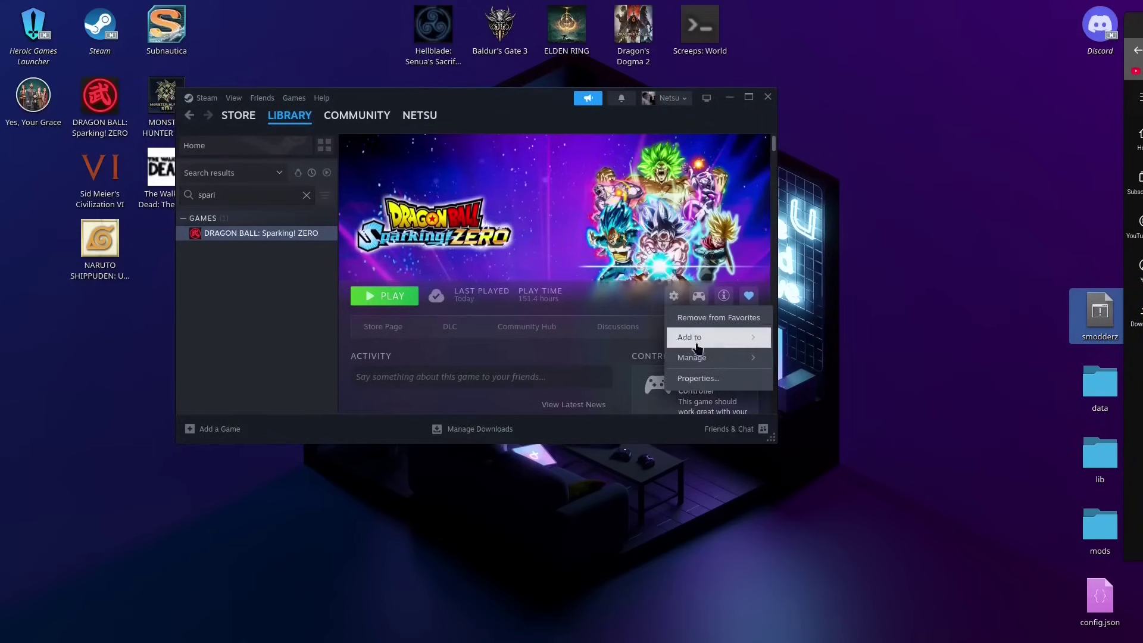
pyautogui.click(708, 386)
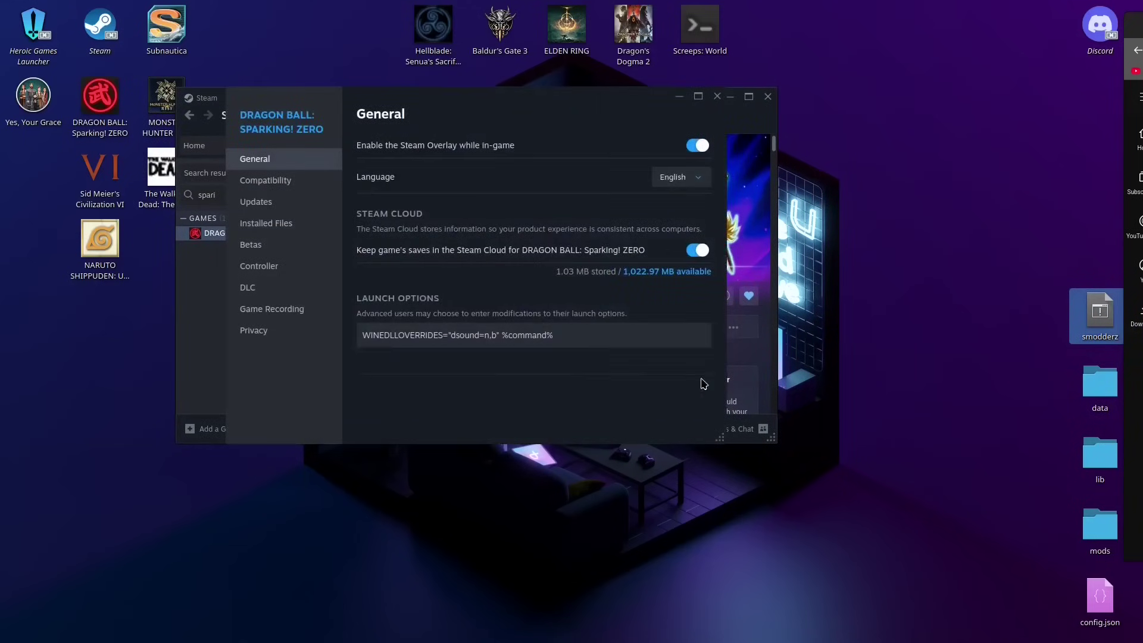
pyautogui.moveTo(582, 334); pyautogui.dragTo(355, 343)
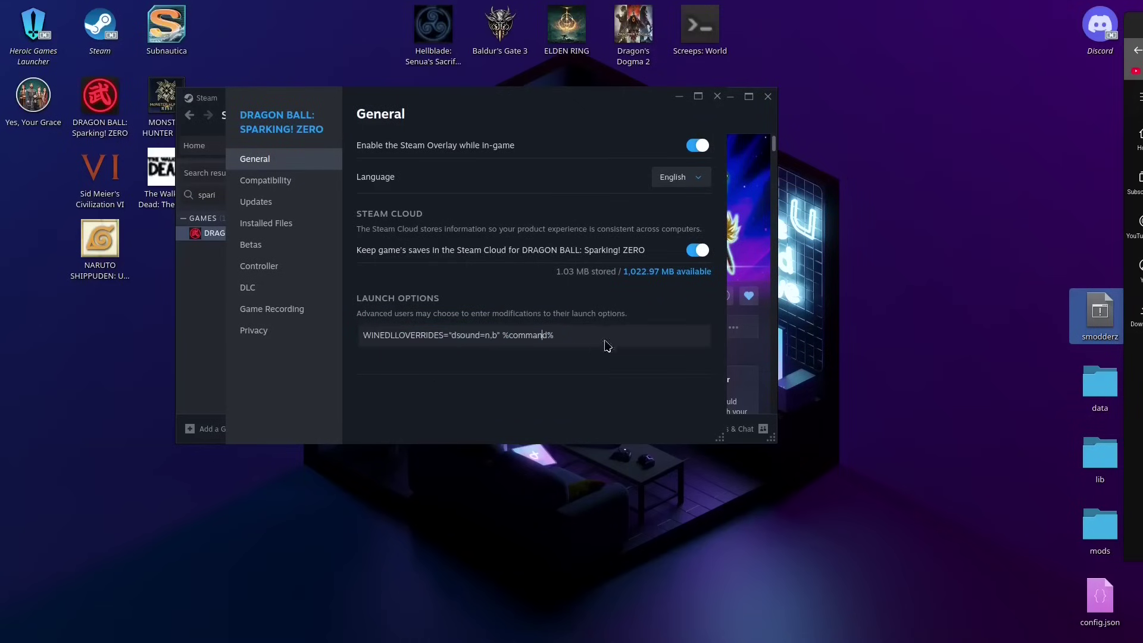
pyautogui.moveTo(605, 340); pyautogui.dragTo(371, 338)
pyautogui.click(586, 346)
# Step: Force a specific Steam Play compatibility tool, view the Proton versions, and turn the override off before closing the game's properties
pyautogui.click(286, 185)
pyautogui.click(367, 145)
pyautogui.click(426, 176)
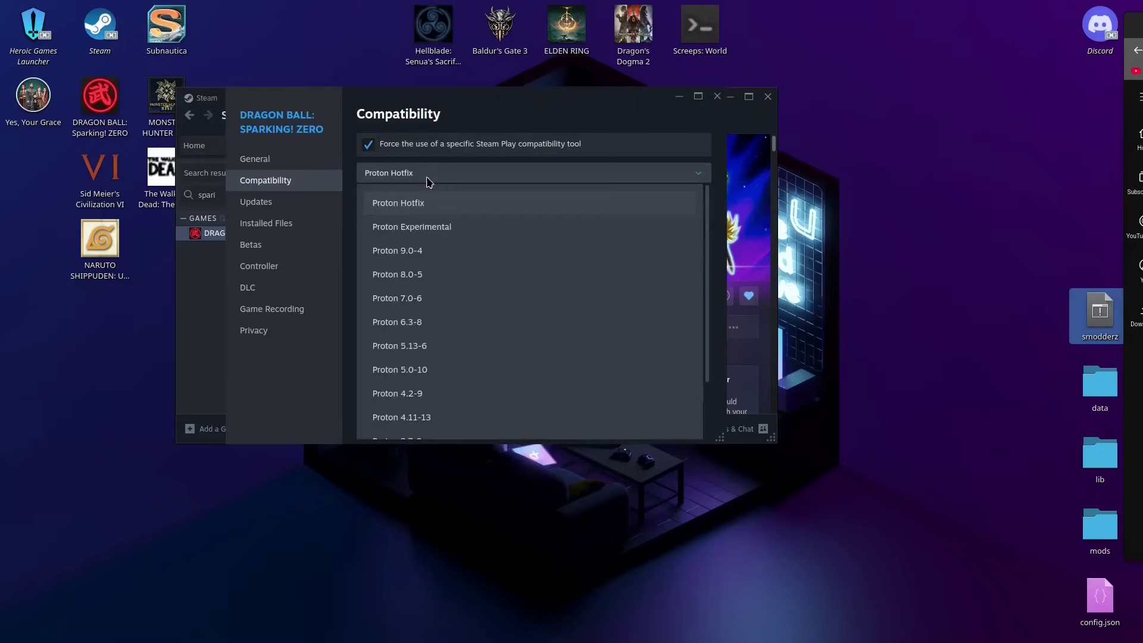
pyautogui.click(424, 154)
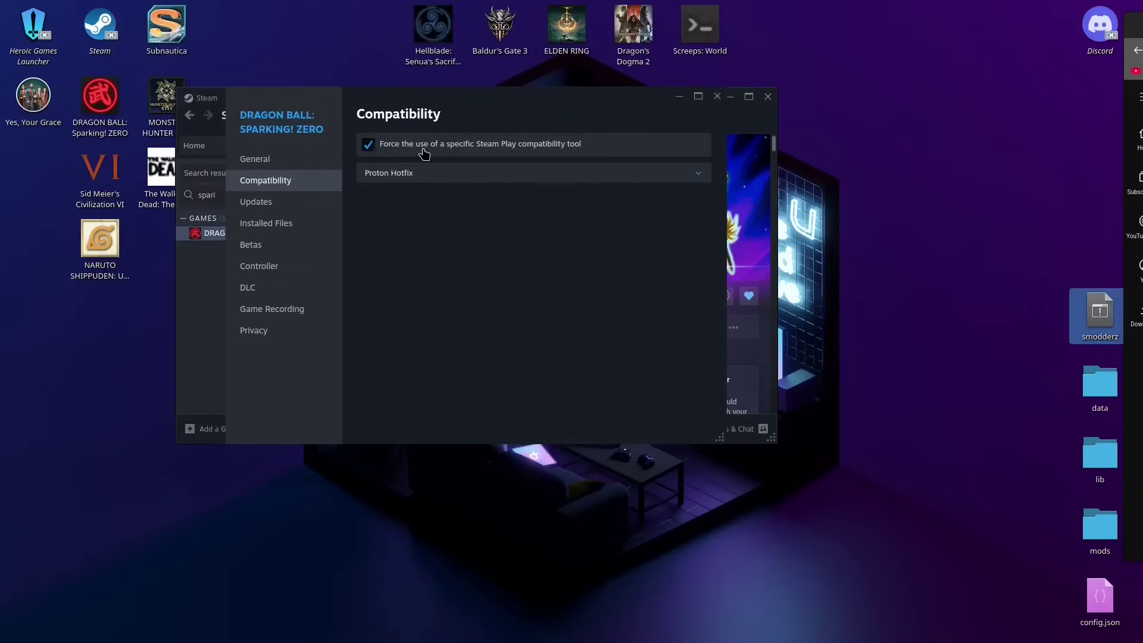
pyautogui.click(368, 144)
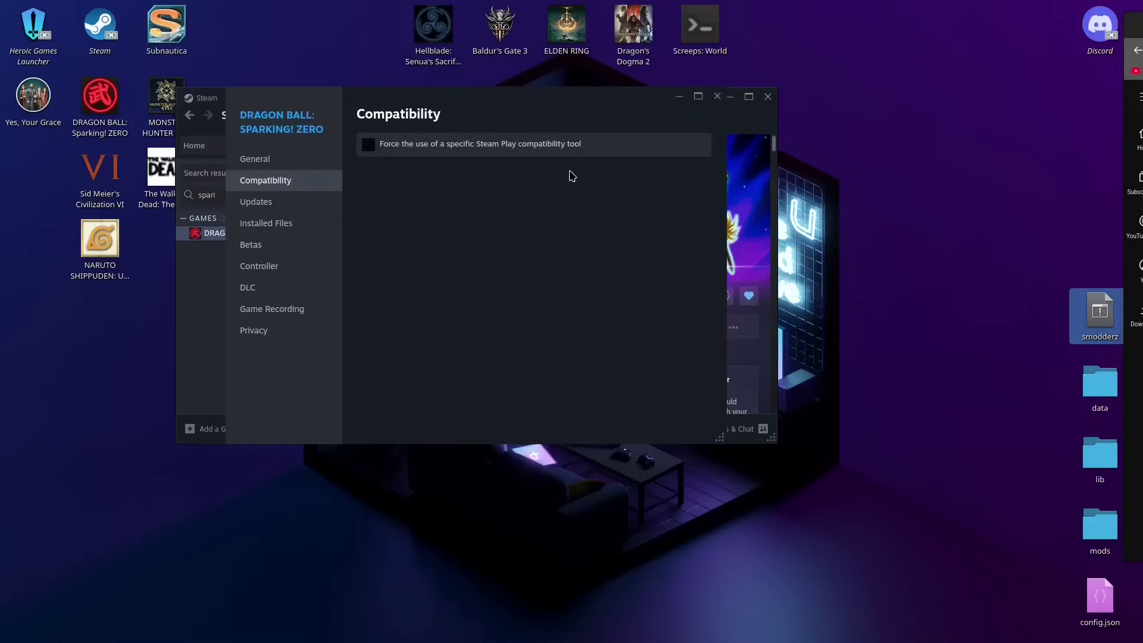
pyautogui.click(716, 97)
pyautogui.moveTo(497, 110); pyautogui.dragTo(1142, 113)
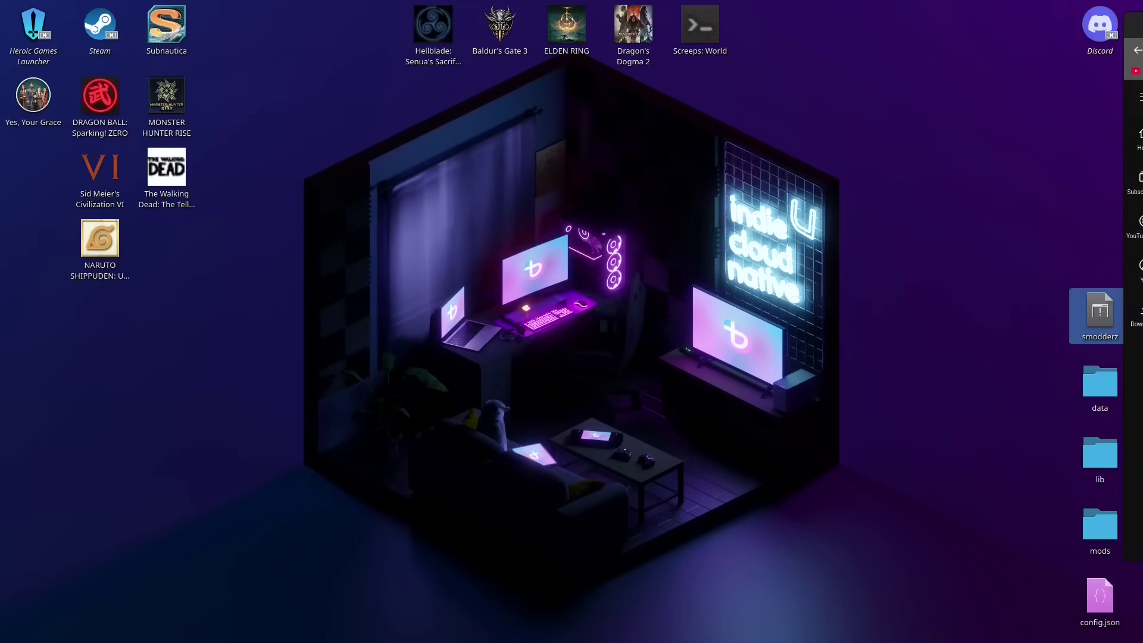
# Step: Switch to the browser and examine the main files of the SModderZ mod on Nexus Mods
pyautogui.moveTo(1142, 26); pyautogui.dragTo(773, 49)
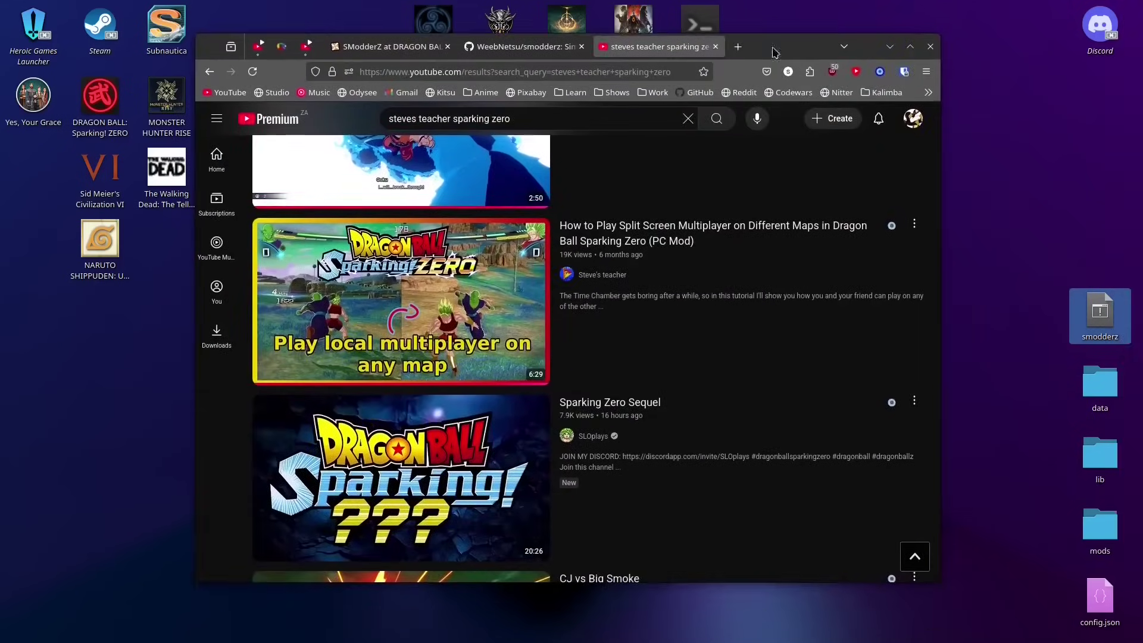
pyautogui.click(395, 46)
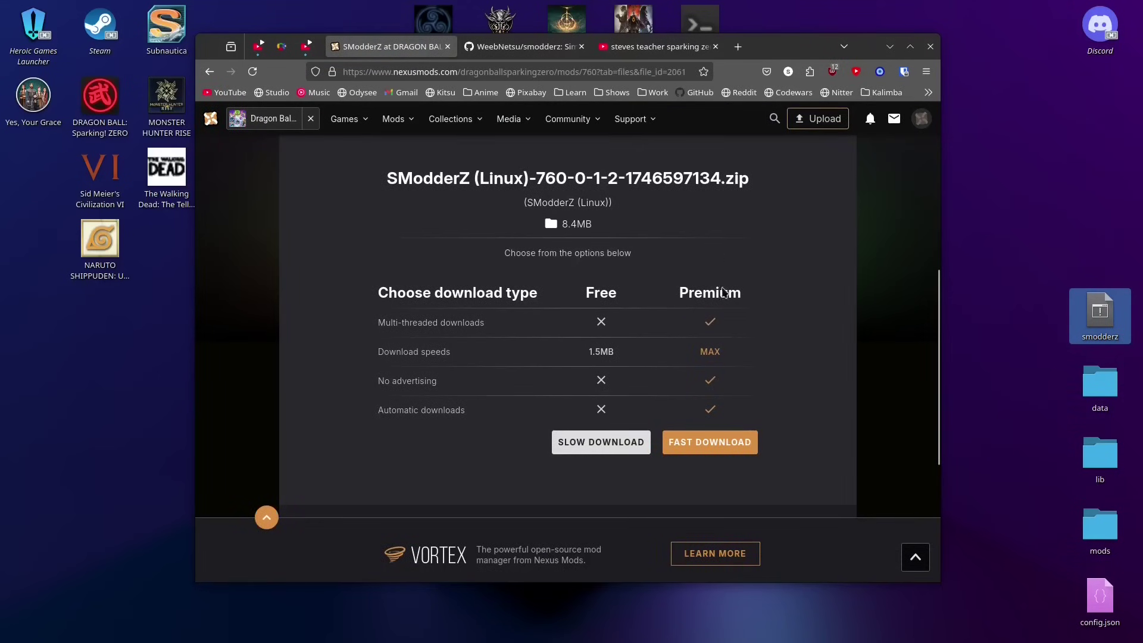
pyautogui.scroll(5, 584, 280)
pyautogui.scroll(-2, 452, 361)
pyautogui.click(352, 325)
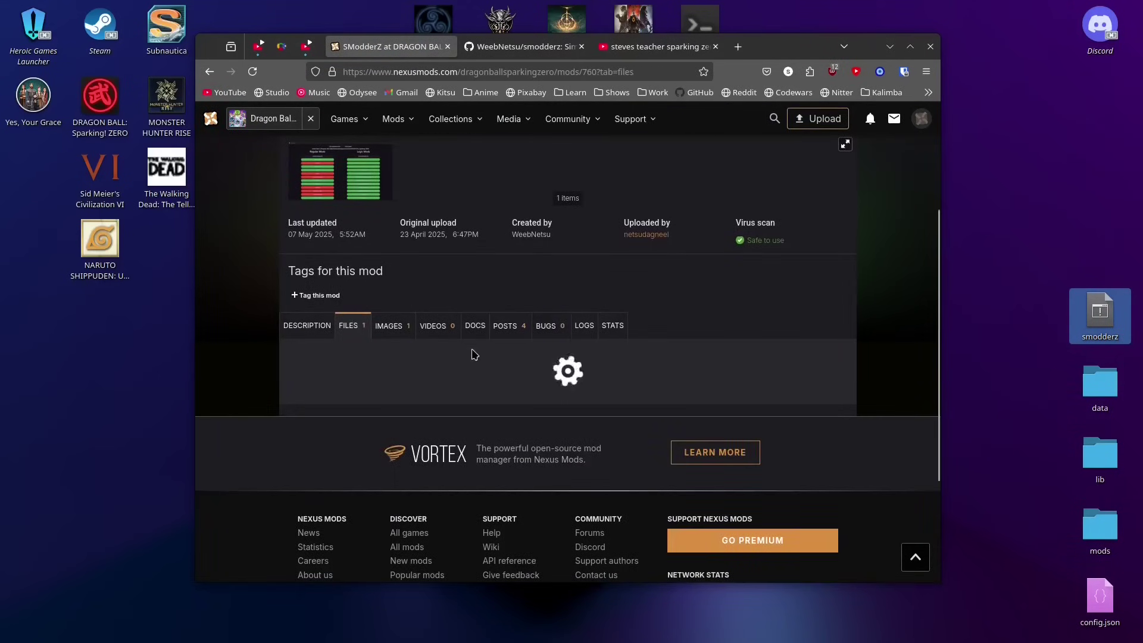
pyautogui.scroll(-3, 476, 344)
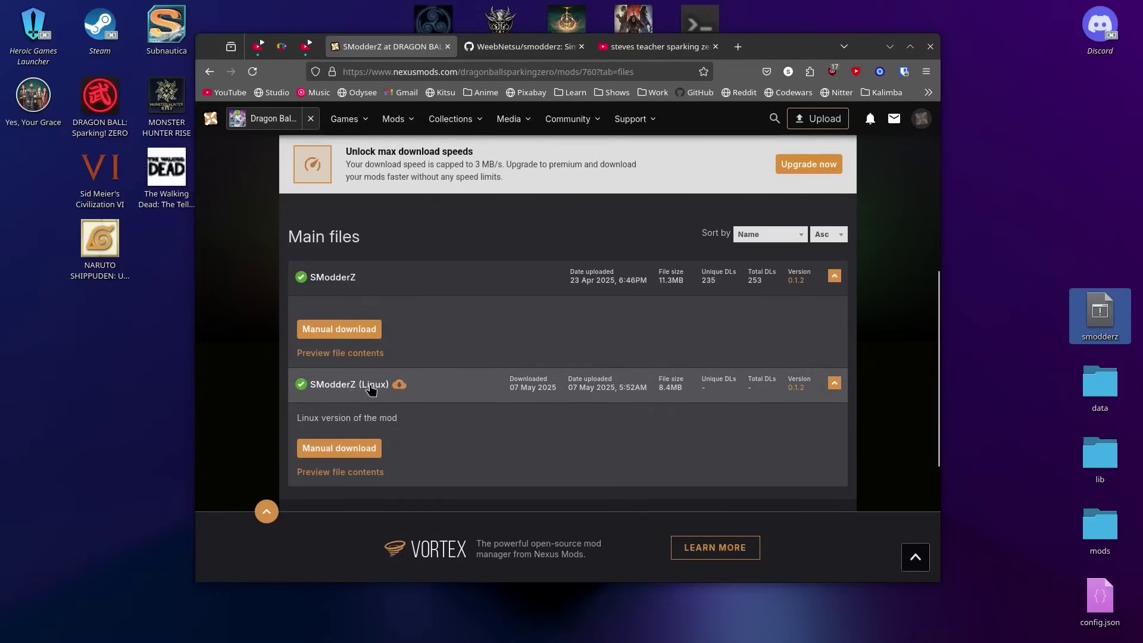
# Step: Open the latest Linux Release of the smodderz GitHub repository to view its assets, and move the browser off this screen
pyautogui.click(522, 48)
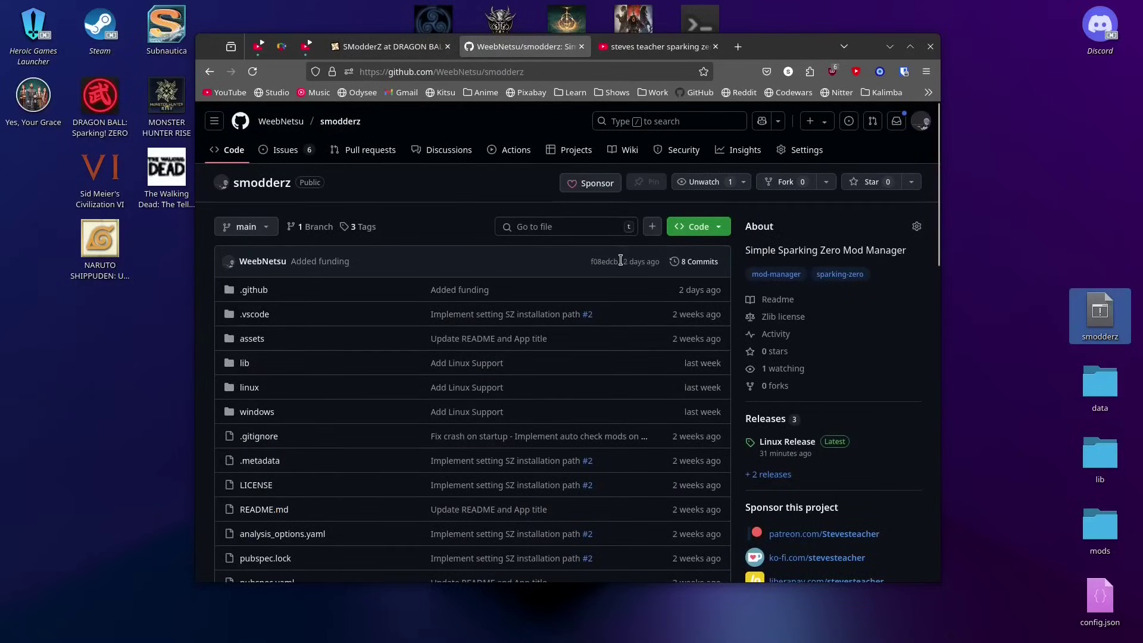
pyautogui.click(798, 440)
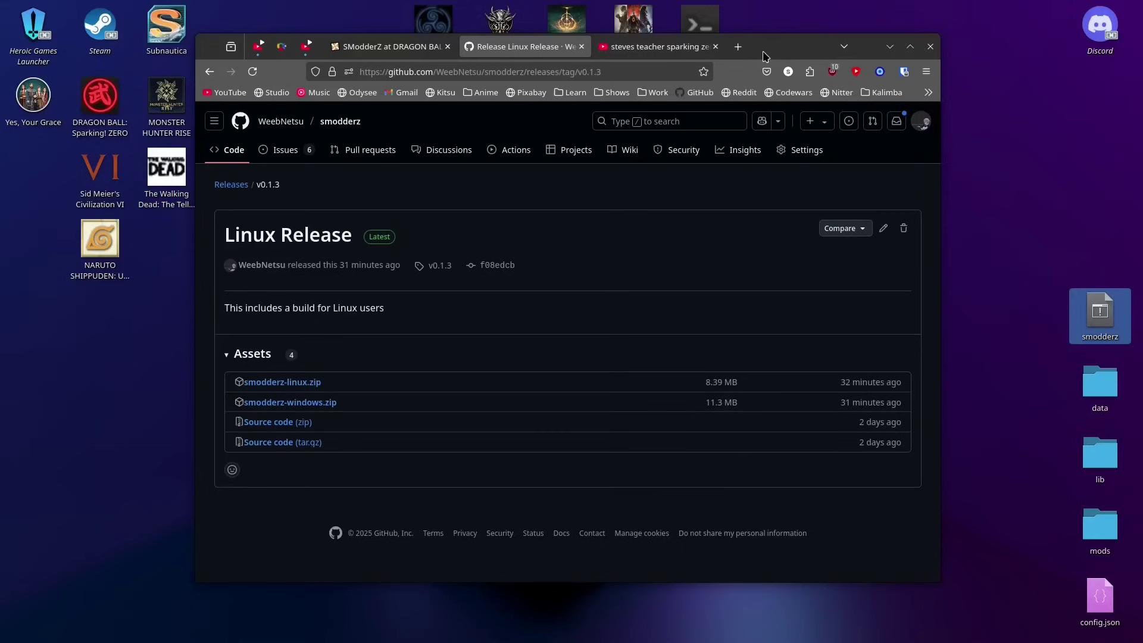
pyautogui.moveTo(764, 53); pyautogui.dragTo(1142, 60)
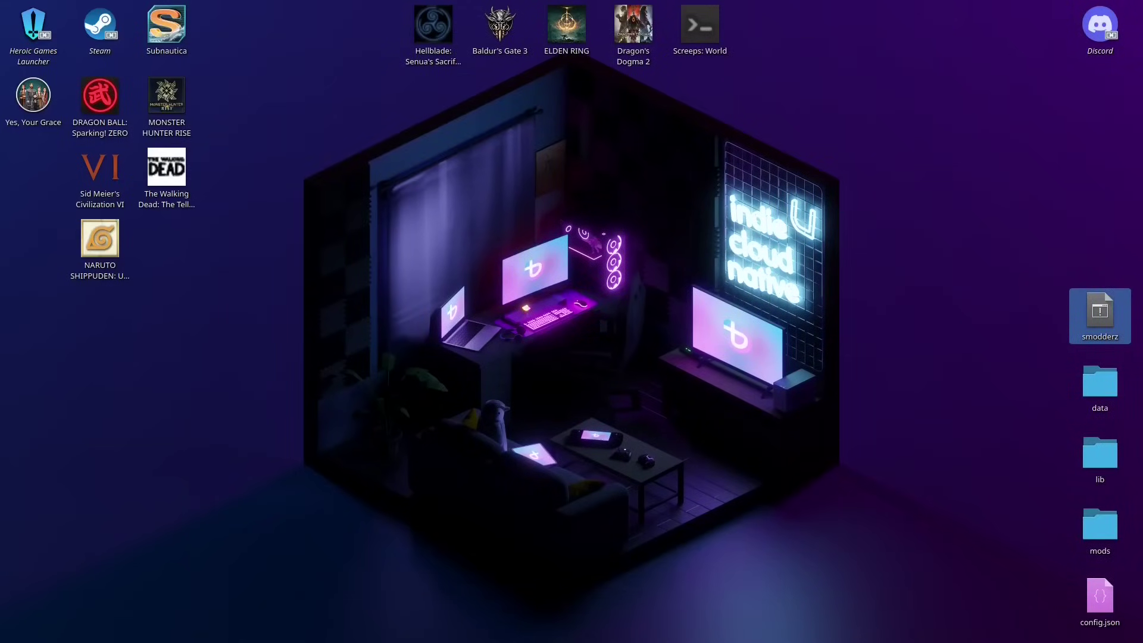
# Step: Switch to Dolphin's Downloads folder and extract SModderZ (Linux)-760-0-1-2-1746597134.zip into its own subfolder there
pyautogui.moveTo(1142, 107); pyautogui.dragTo(445, 105)
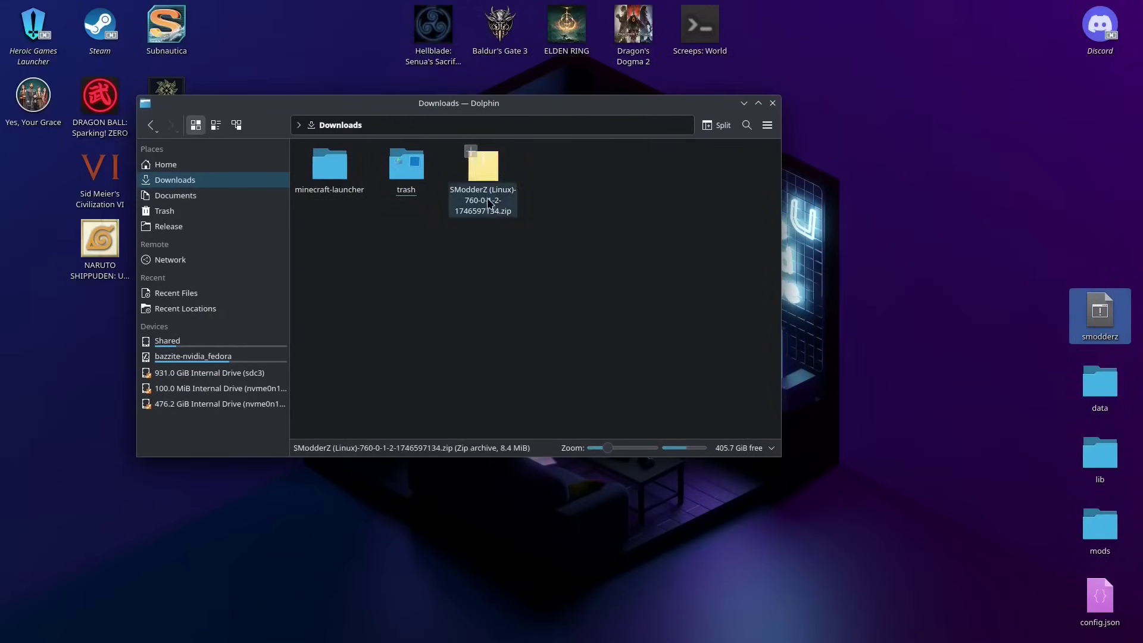
pyautogui.hotkey('ctrl', 'a')
pyautogui.click(502, 258)
pyautogui.click(485, 176)
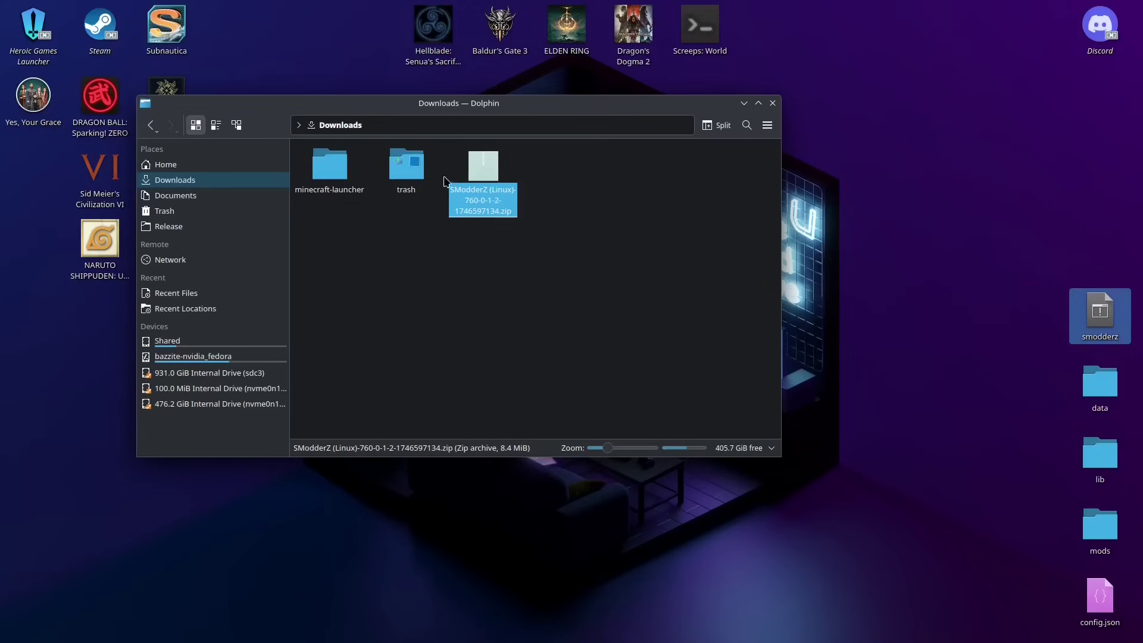
pyautogui.click(511, 244)
pyautogui.click(480, 175)
pyautogui.doubleClick(480, 174)
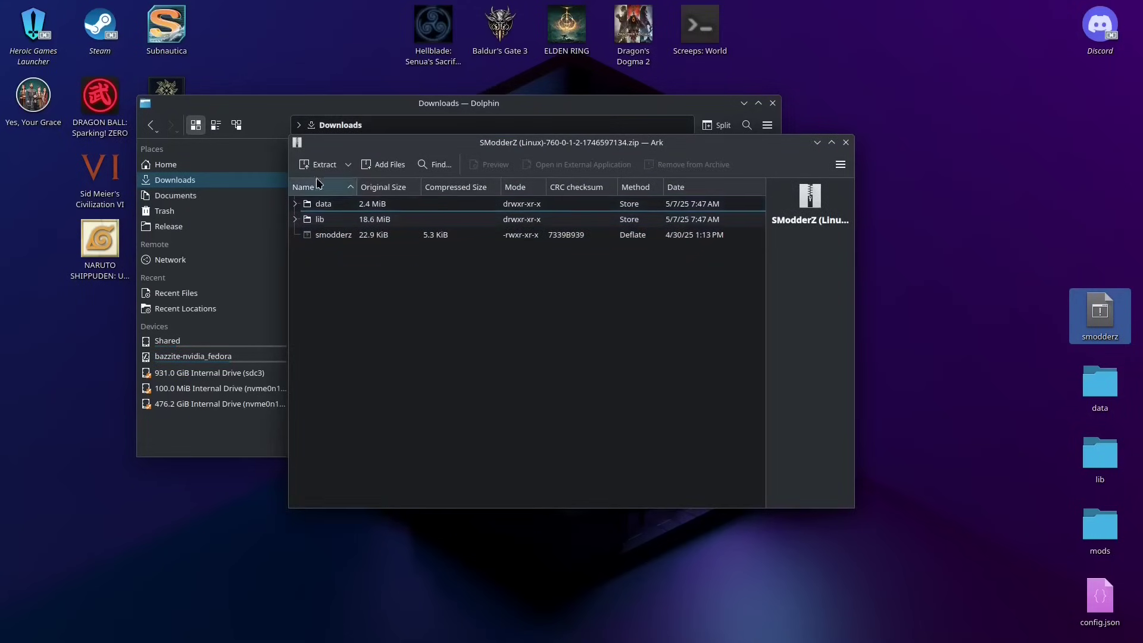
pyautogui.click(316, 166)
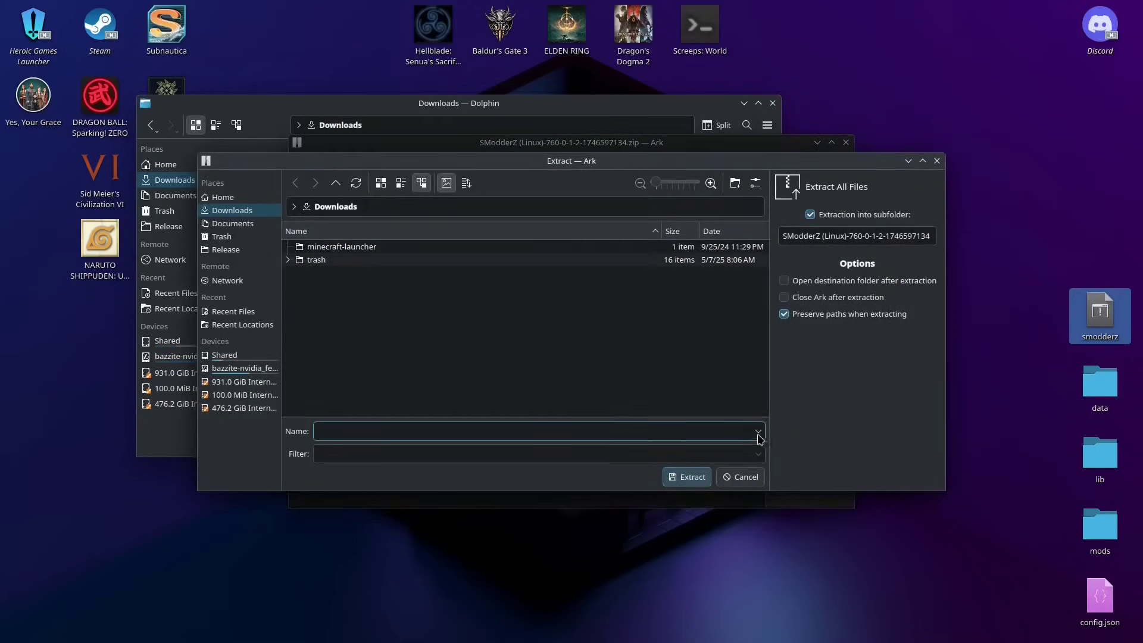
pyautogui.click(689, 480)
pyautogui.click(845, 143)
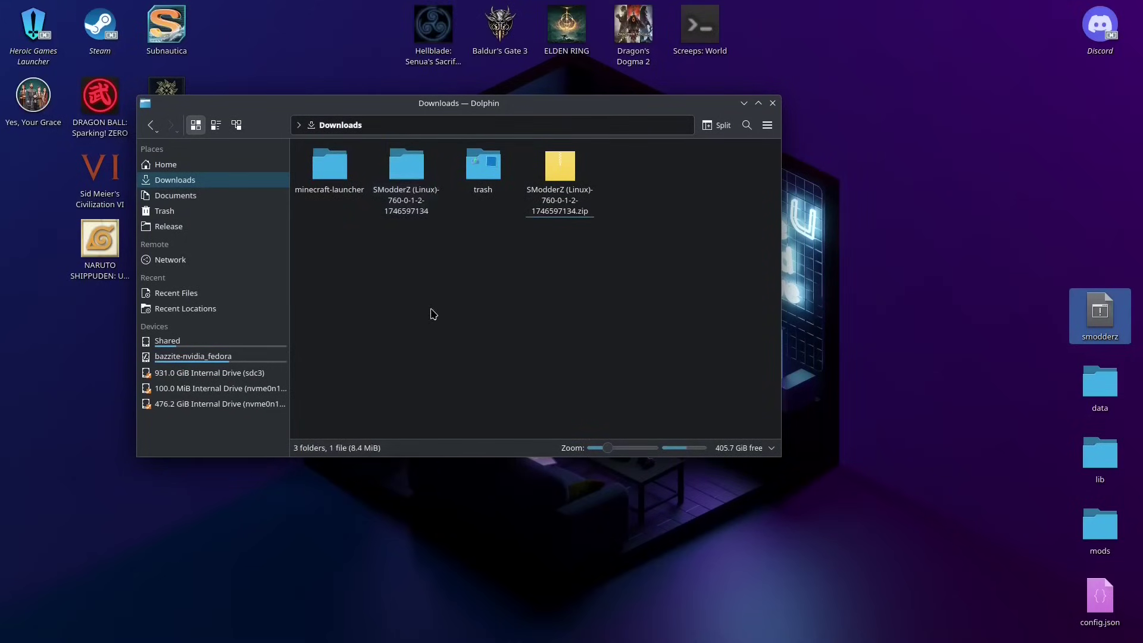
# Step: Open the extracted SModderZ (Linux) folder and launch its smodderz executable
pyautogui.moveTo(431, 308); pyautogui.dragTo(412, 170)
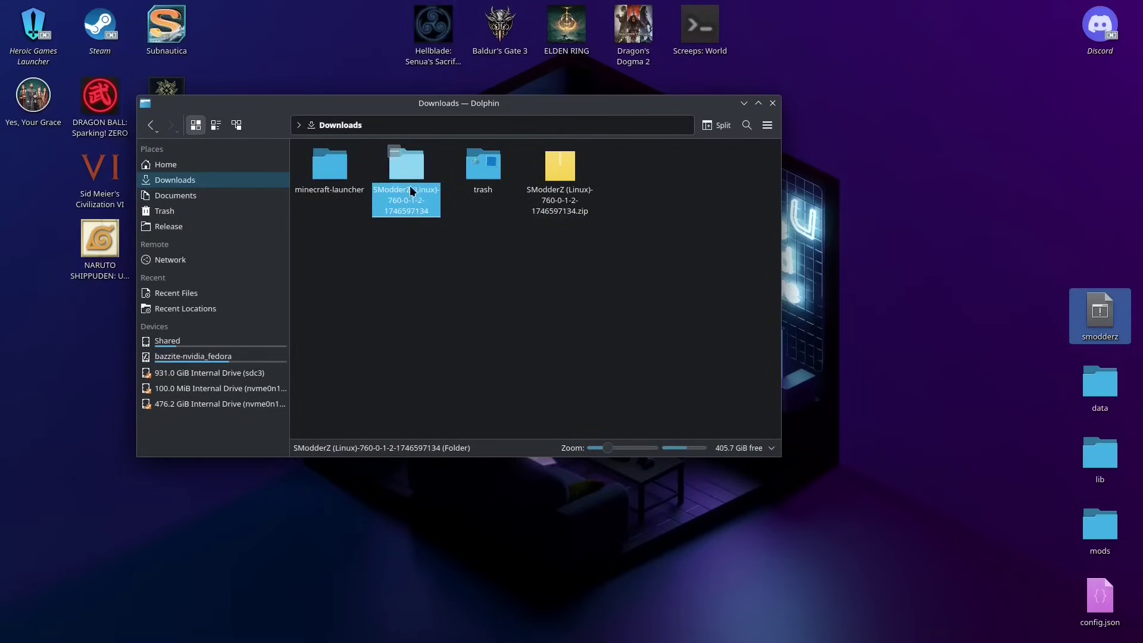
pyautogui.doubleClick(410, 170)
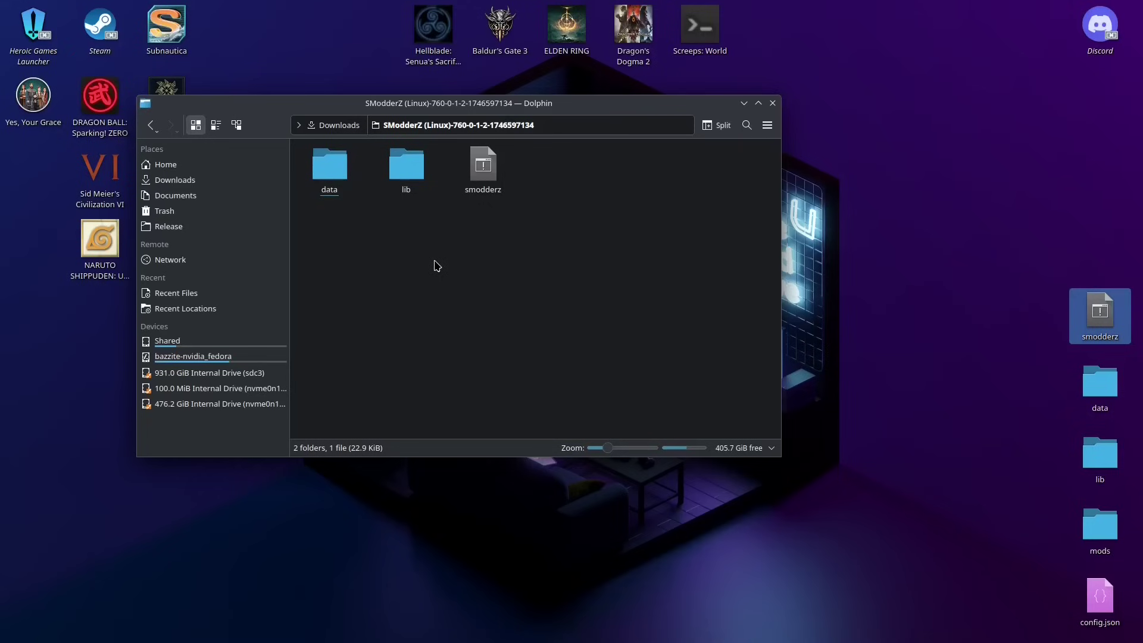
pyautogui.doubleClick(483, 168)
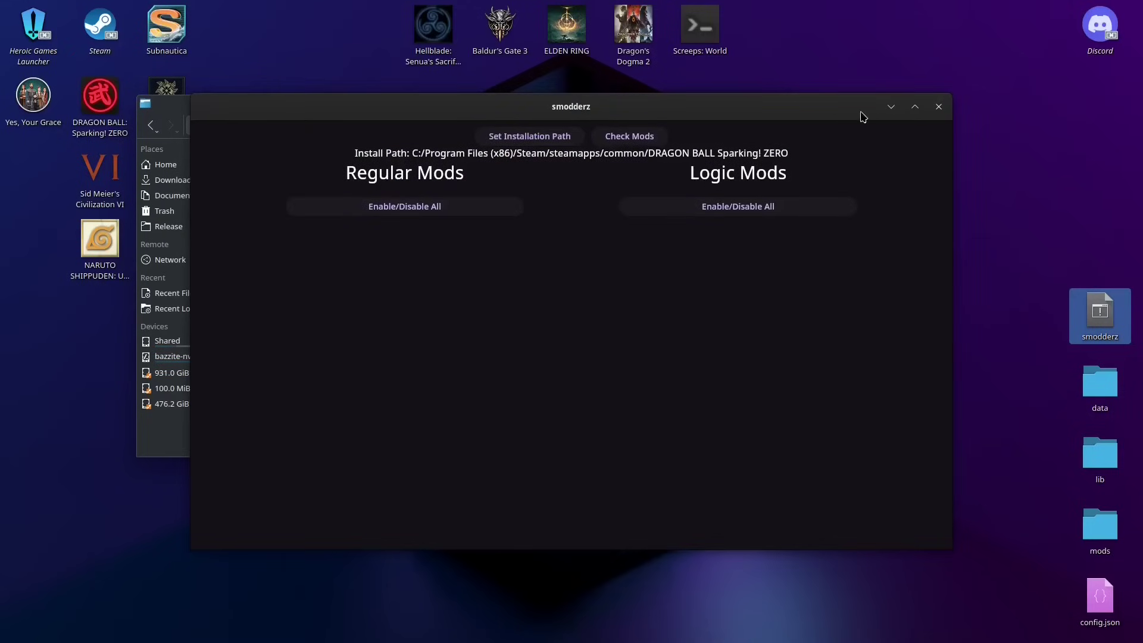
# Step: Examine the data and lib folders, the smodderz executable and the mods folder in the extracted directory
pyautogui.moveTo(417, 215); pyautogui.dragTo(329, 162)
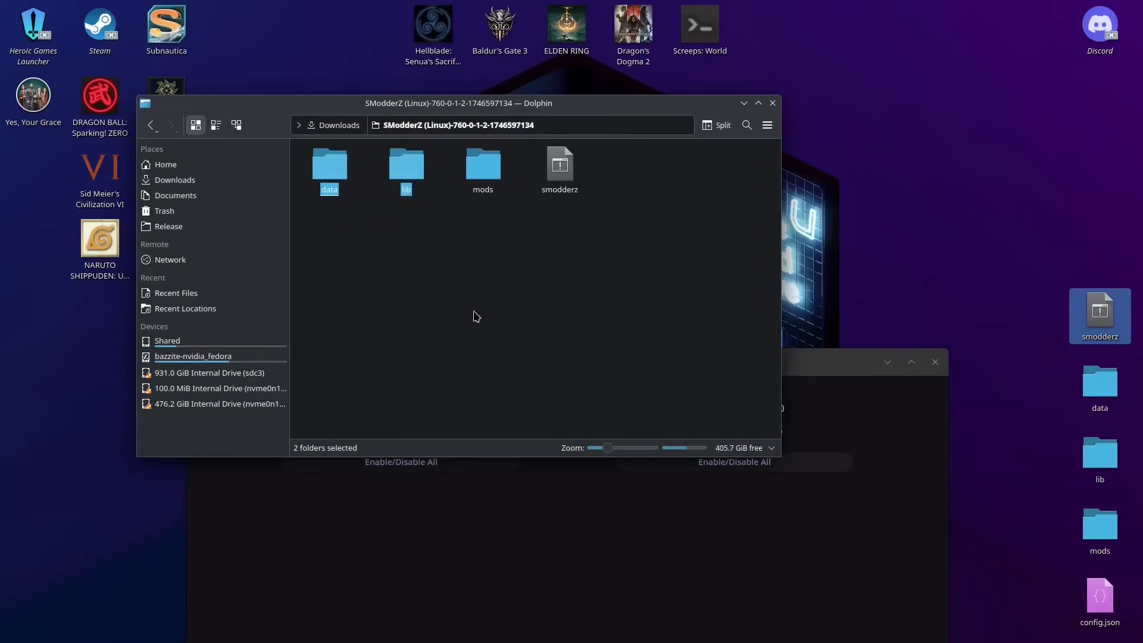
pyautogui.click(575, 190)
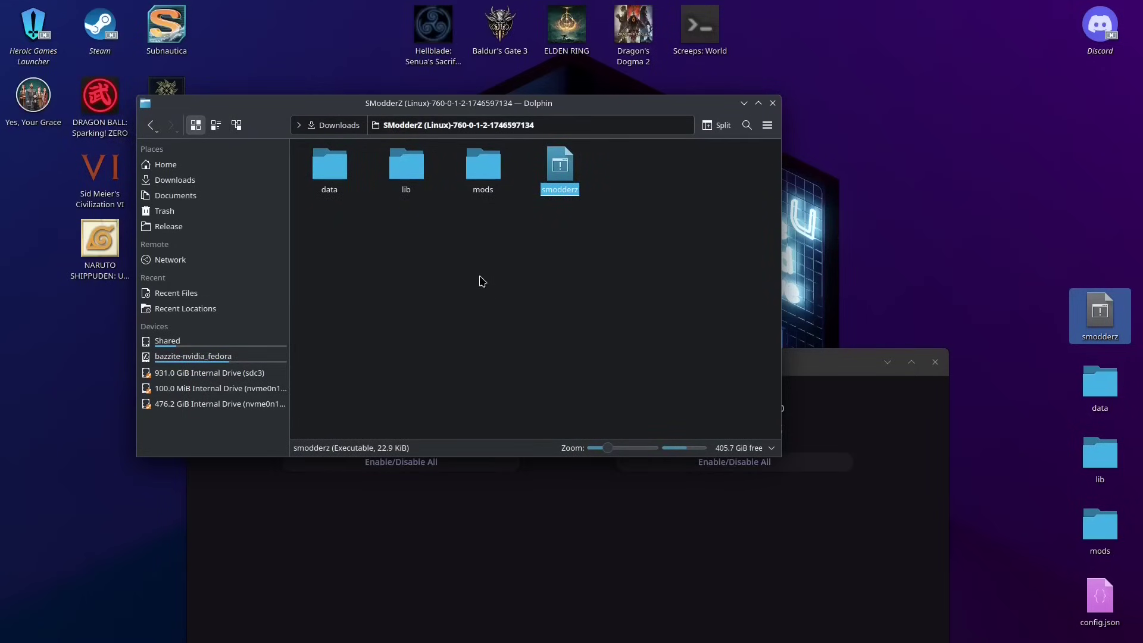
pyautogui.moveTo(400, 211); pyautogui.dragTo(325, 178)
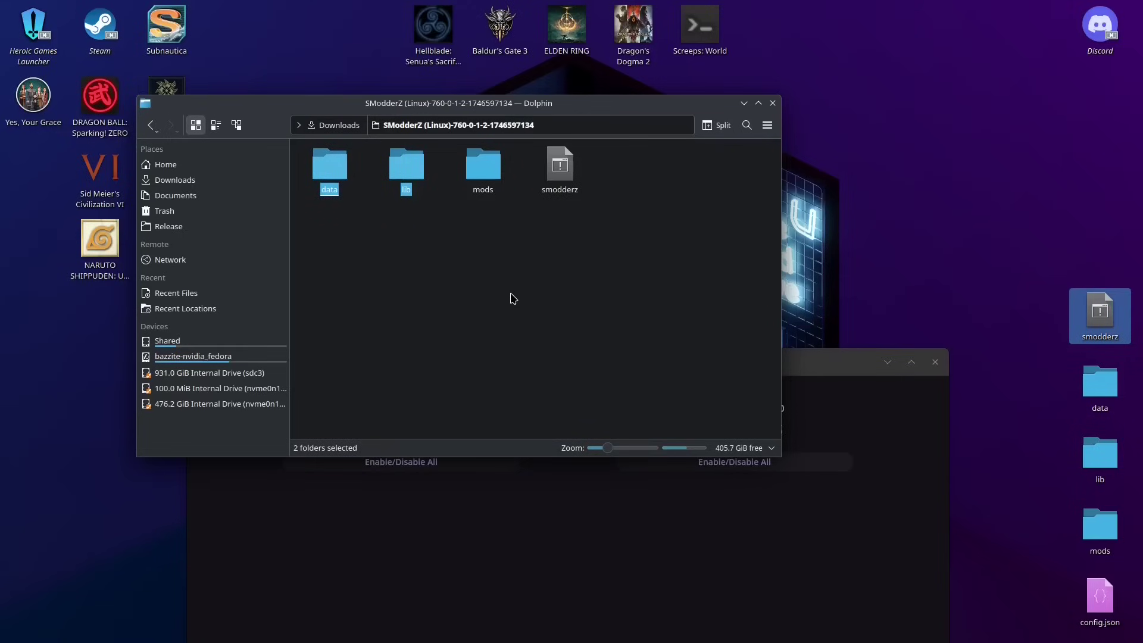
pyautogui.click(485, 170)
pyautogui.click(848, 369)
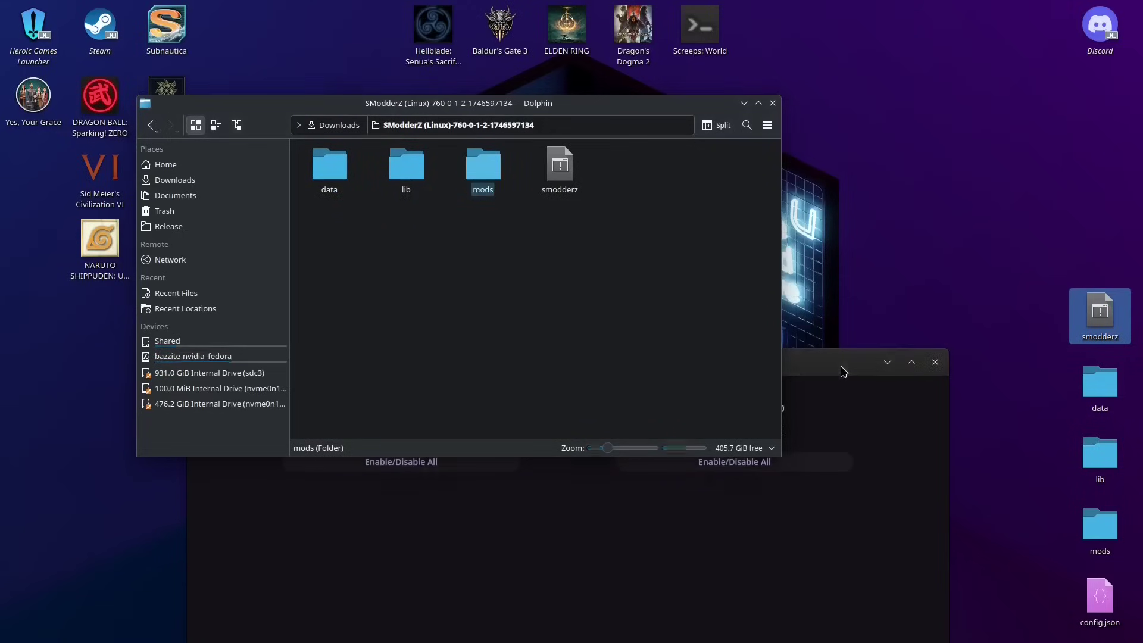
# Step: Reposition the smodderz window, open the mods folder in Dolphin and select the logic folder
pyautogui.moveTo(722, 370); pyautogui.dragTo(691, 336)
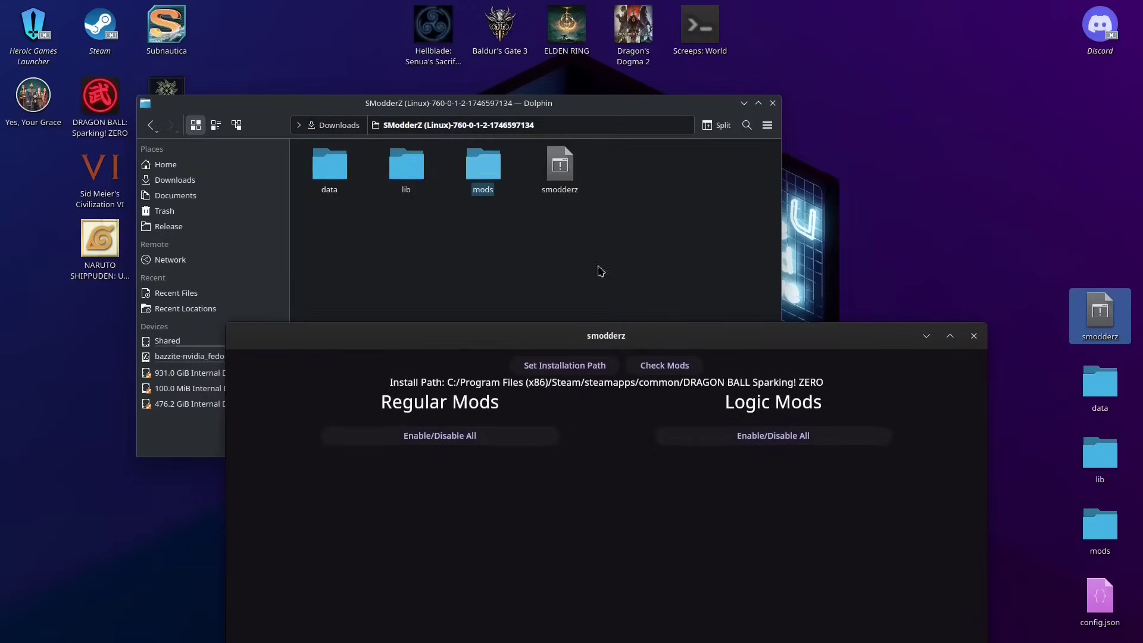
pyautogui.doubleClick(471, 168)
pyautogui.click(327, 162)
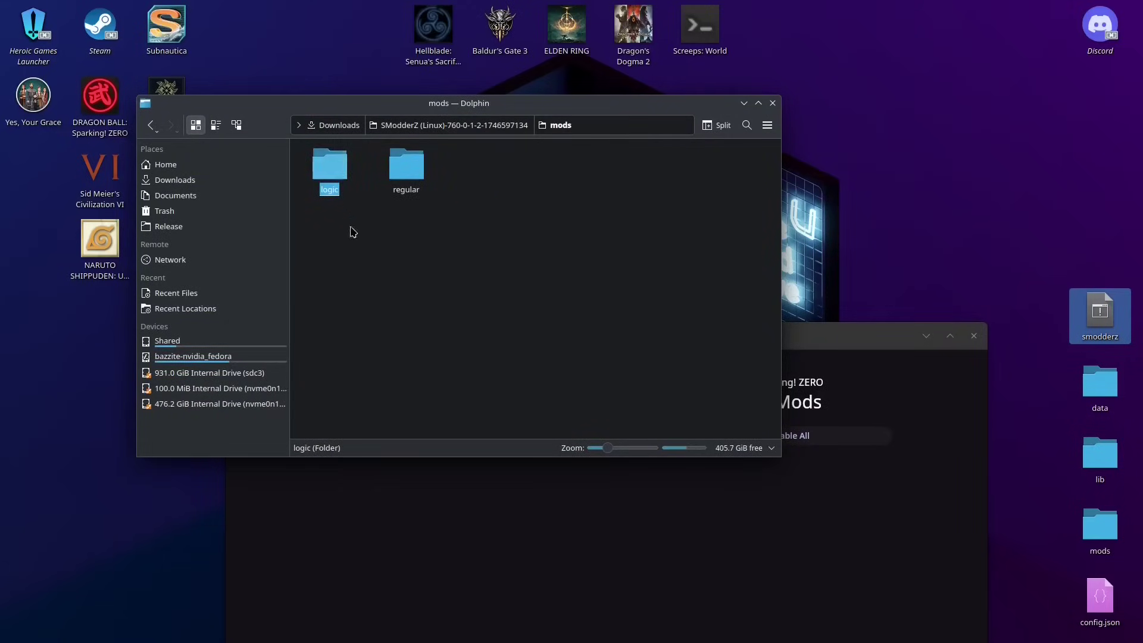
# Step: Select the regular folder, switch to Steam and browse the local files of DRAGON BALL: Sparking! ZERO
pyautogui.click(394, 177)
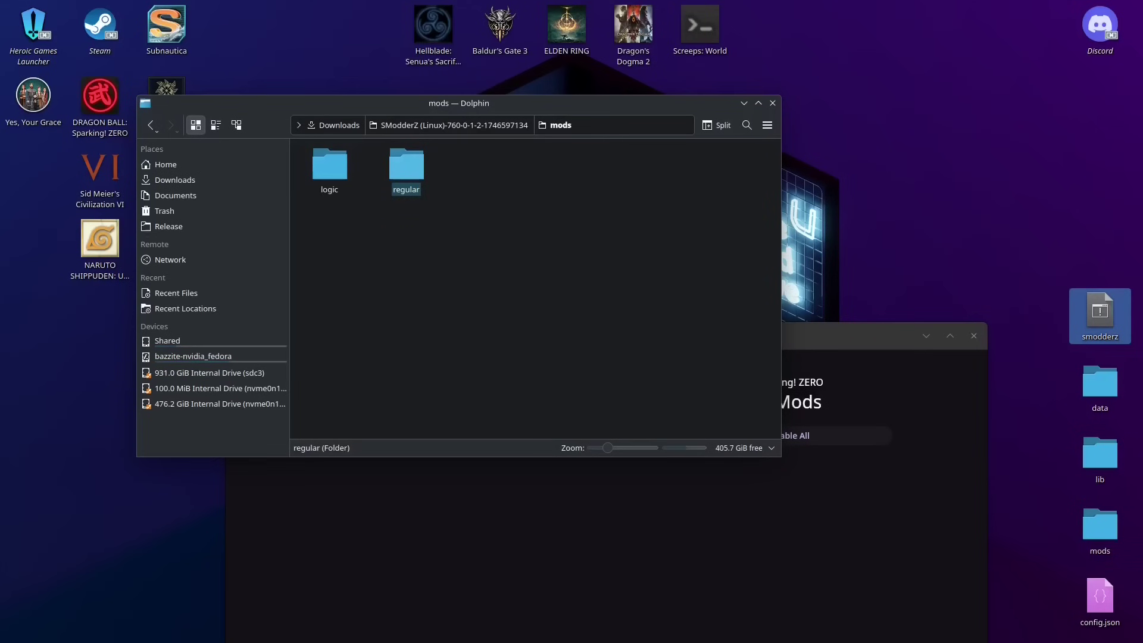
pyautogui.moveTo(1142, 127); pyautogui.dragTo(488, 83)
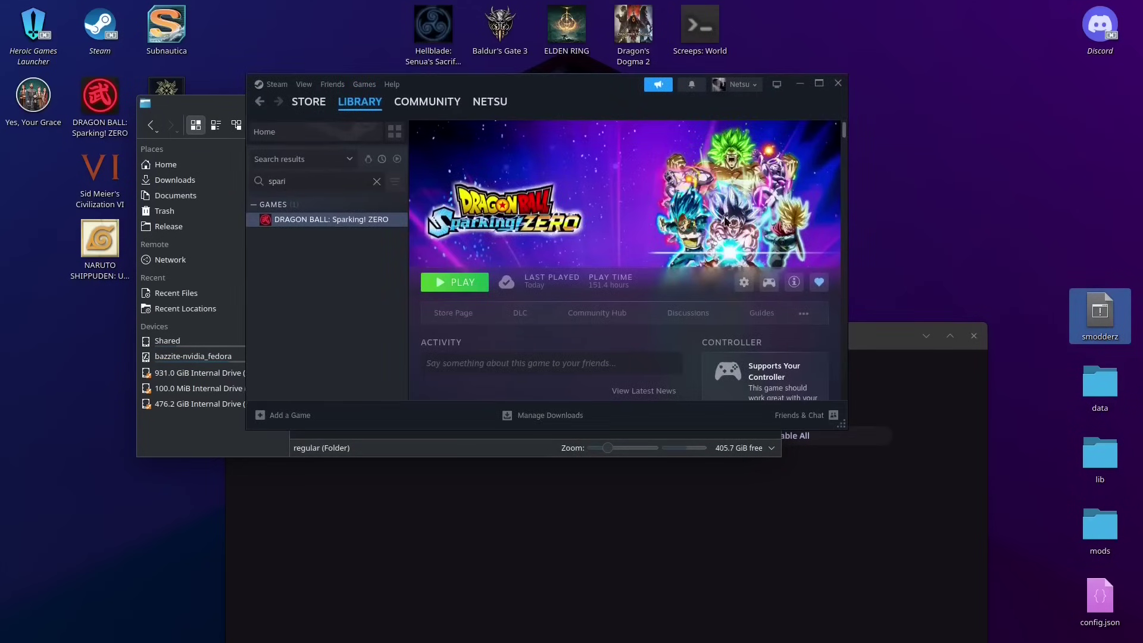
pyautogui.click(745, 283)
pyautogui.moveTo(774, 345)
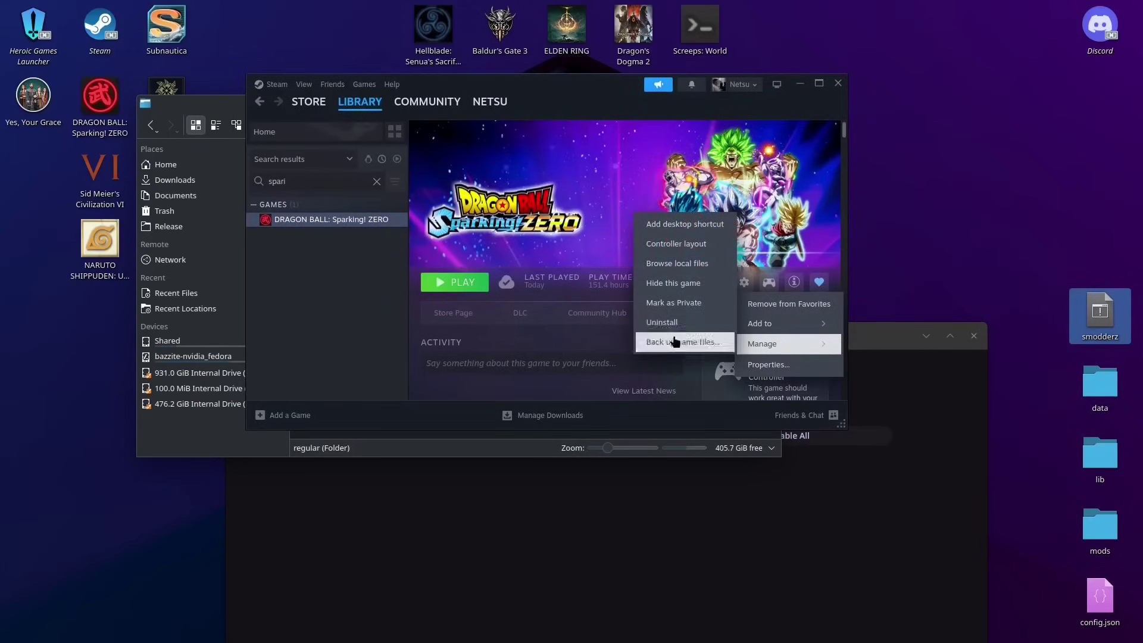
pyautogui.click(689, 269)
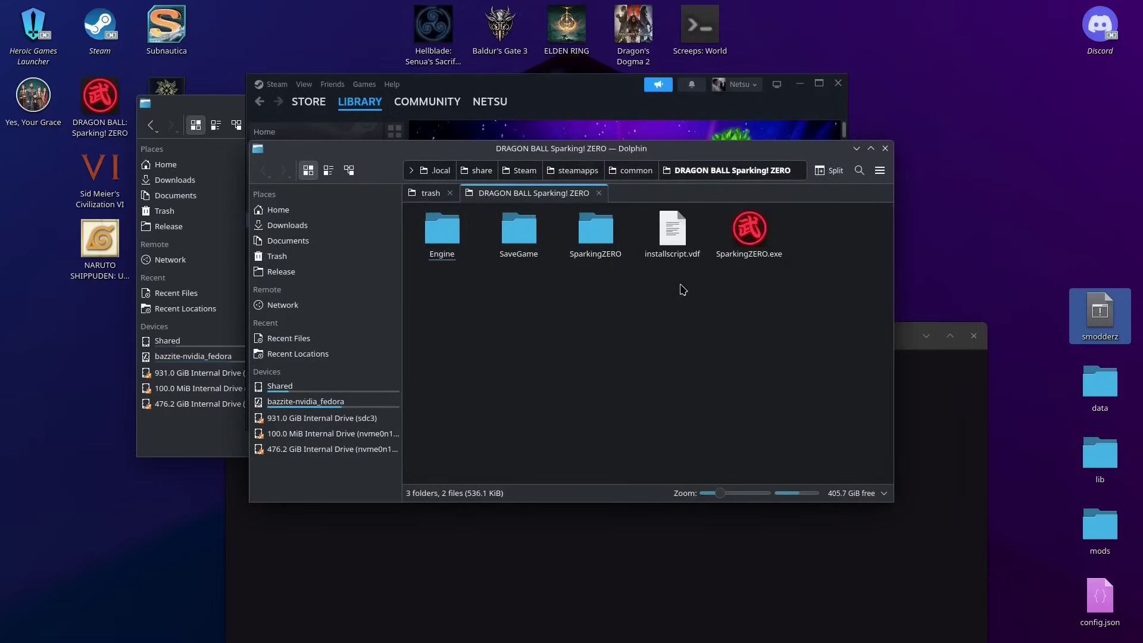
# Step: Open the Mods folder inside the game's SparkingZERO folder
pyautogui.doubleClick(595, 236)
pyautogui.click(595, 239)
pyautogui.doubleClick(595, 236)
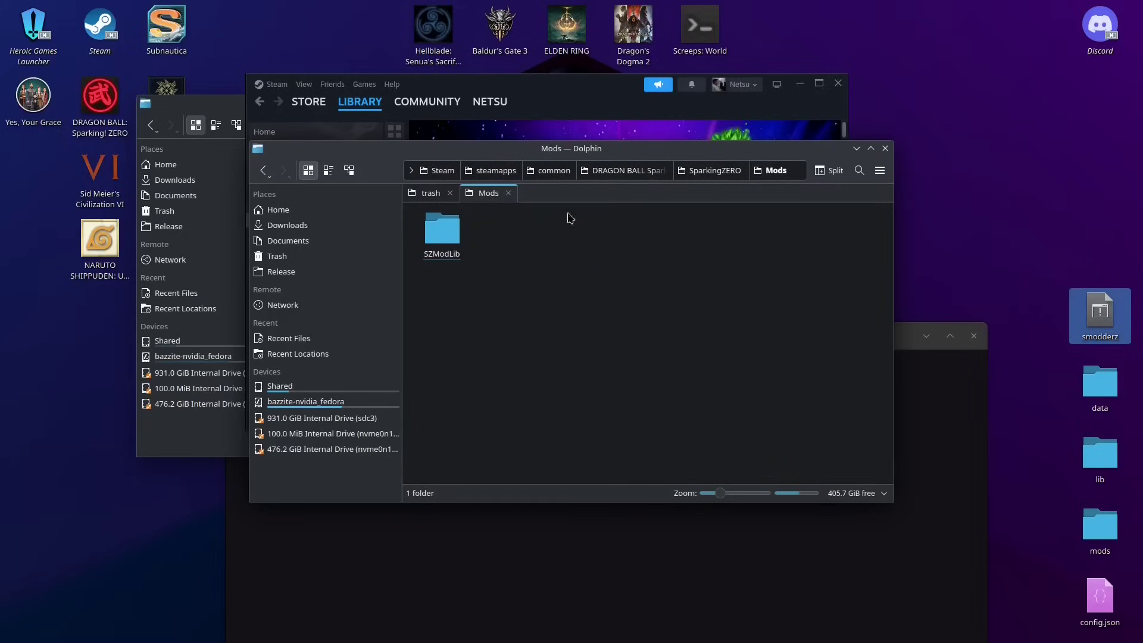
# Step: Tile the two Dolphin windows side by side and compare SModderZ's regular folder with the game's Mods folder
pyautogui.click(220, 127)
pyautogui.click(400, 194)
pyautogui.moveTo(454, 108); pyautogui.dragTo(20, 148)
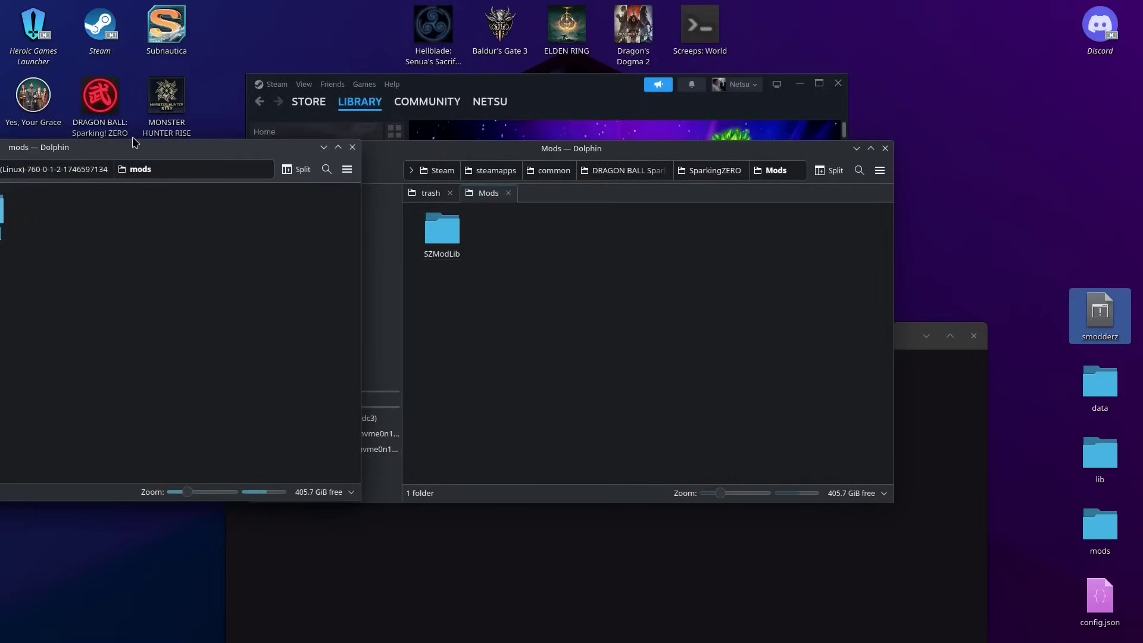
pyautogui.moveTo(100, 151); pyautogui.dragTo(1, 157)
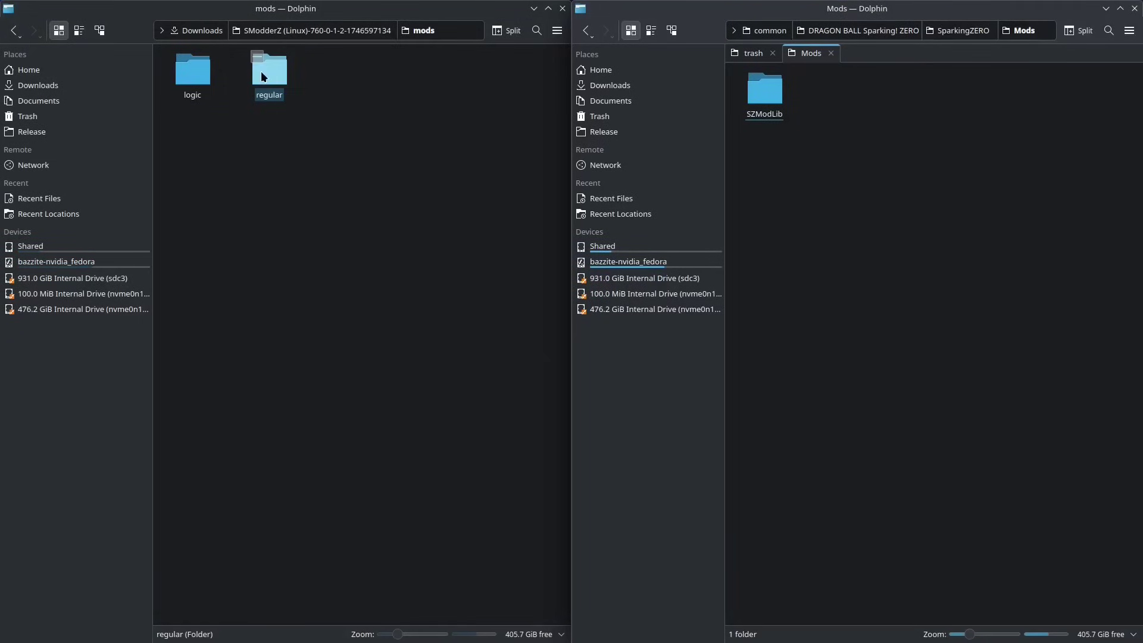
pyautogui.moveTo(851, 169); pyautogui.dragTo(738, 69)
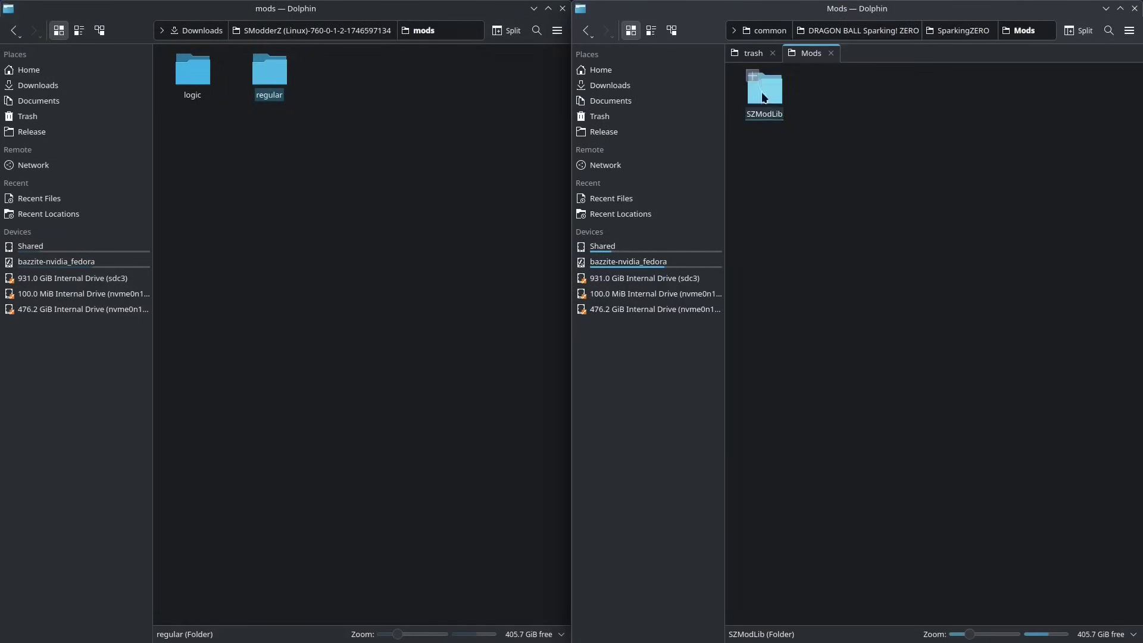
pyautogui.click(773, 144)
pyautogui.moveTo(308, 145); pyautogui.dragTo(258, 66)
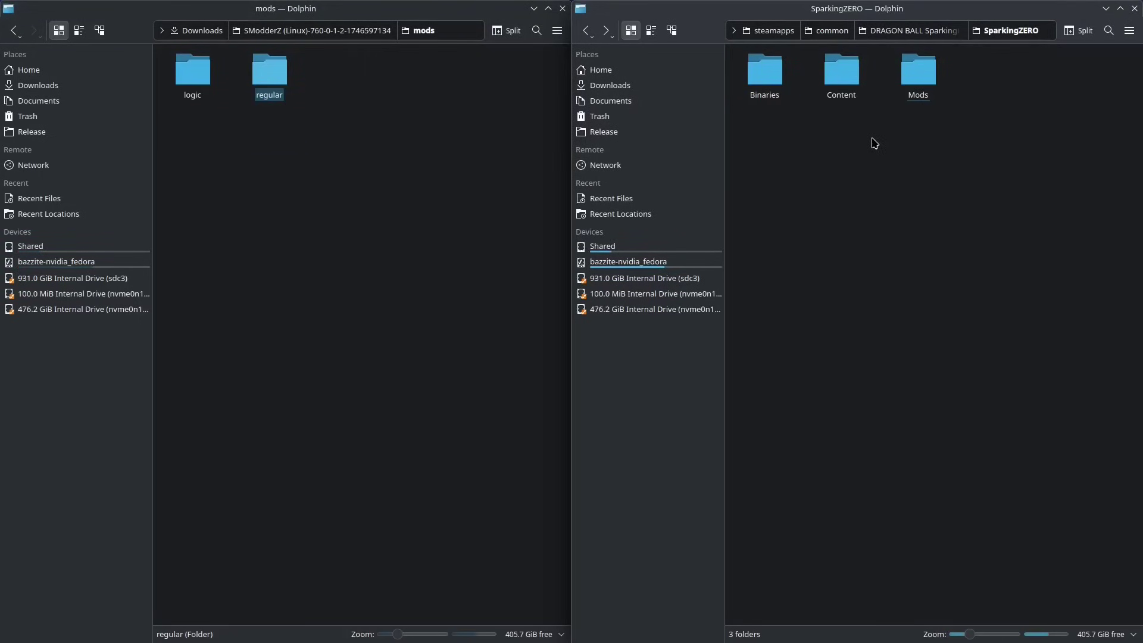
# Step: Open the game's Content/Paks/LogicMods folder beside the SModderZ mods folder
pyautogui.doubleClick(844, 89)
pyautogui.doubleClick(765, 74)
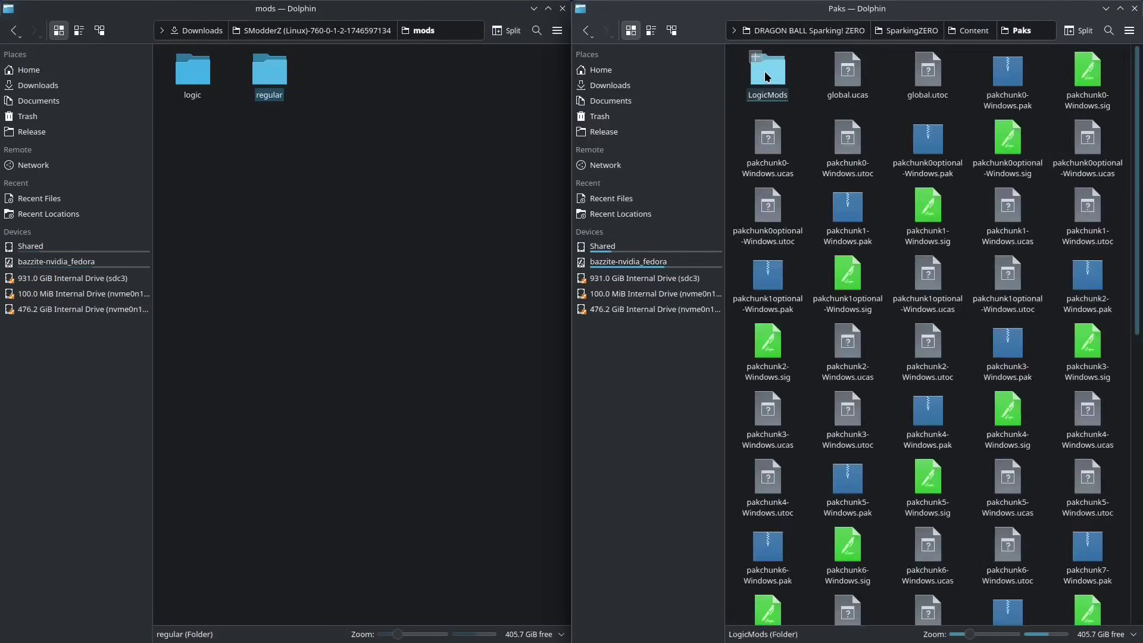
pyautogui.doubleClick(767, 76)
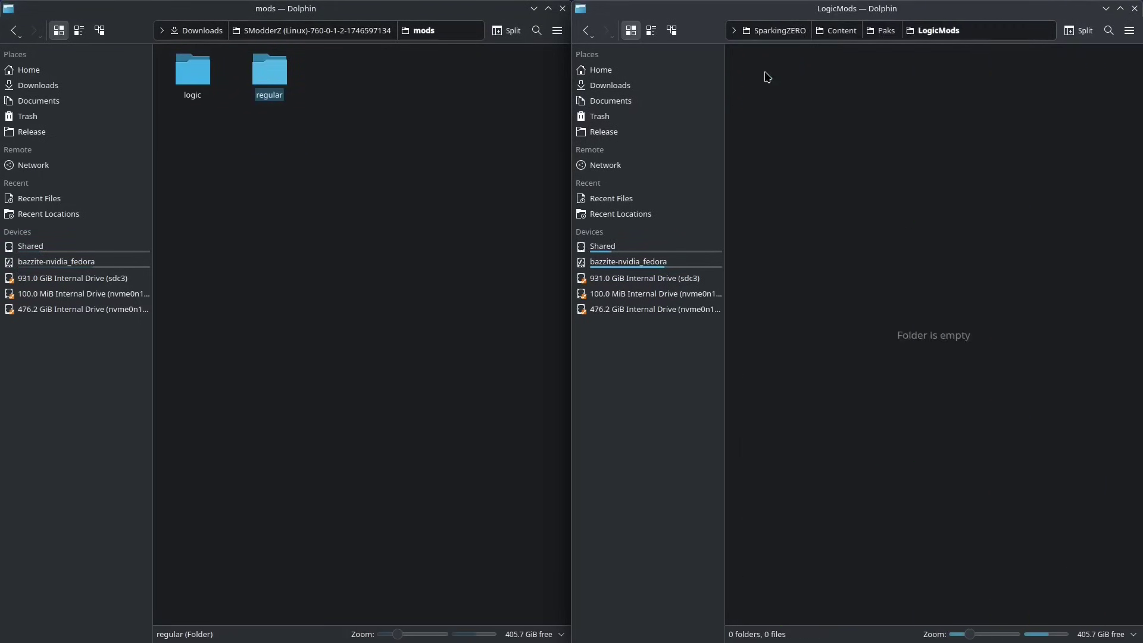
# Step: Examine the contents of SModderZ's logic and regular folders and return to the mods folder
pyautogui.doubleClick(192, 73)
pyautogui.click(13, 30)
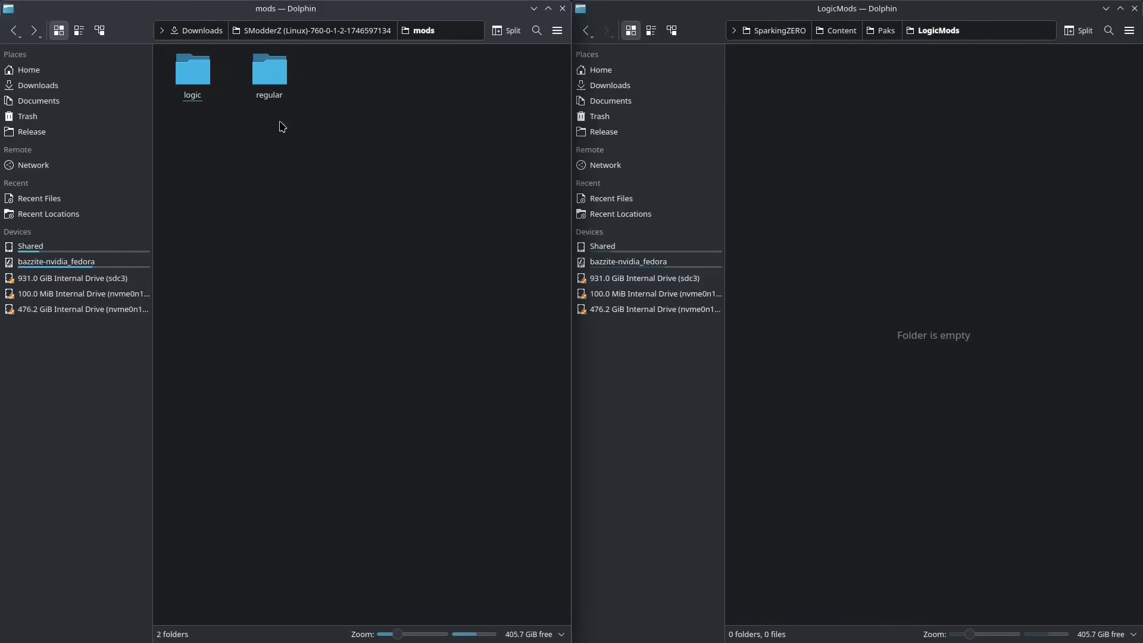
pyautogui.doubleClick(269, 75)
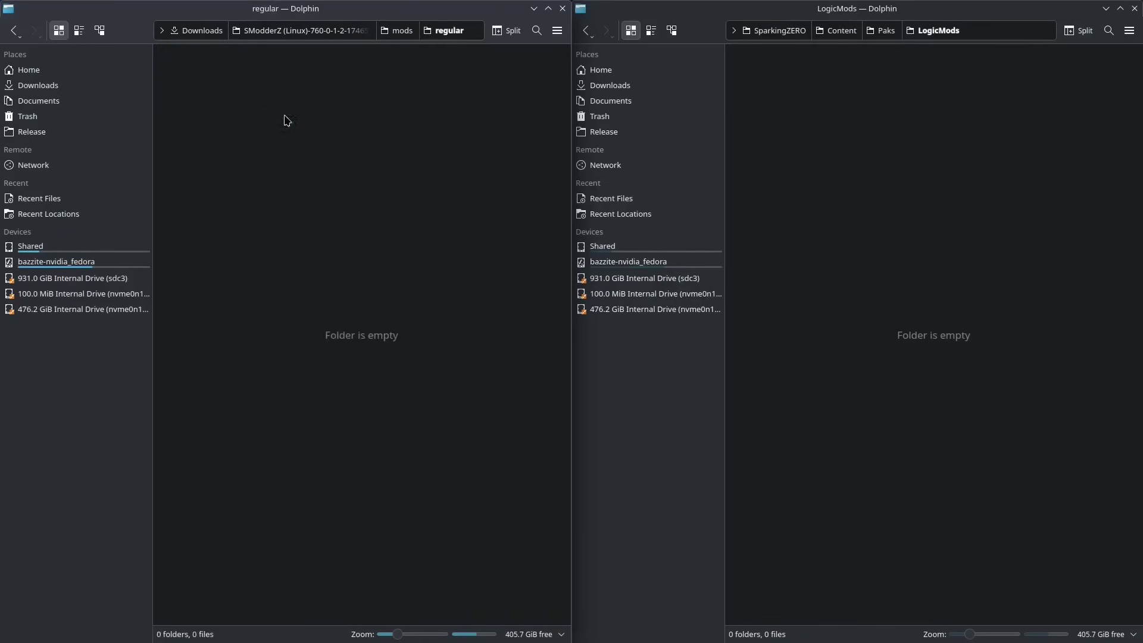
pyautogui.click(13, 30)
pyautogui.doubleClick(201, 83)
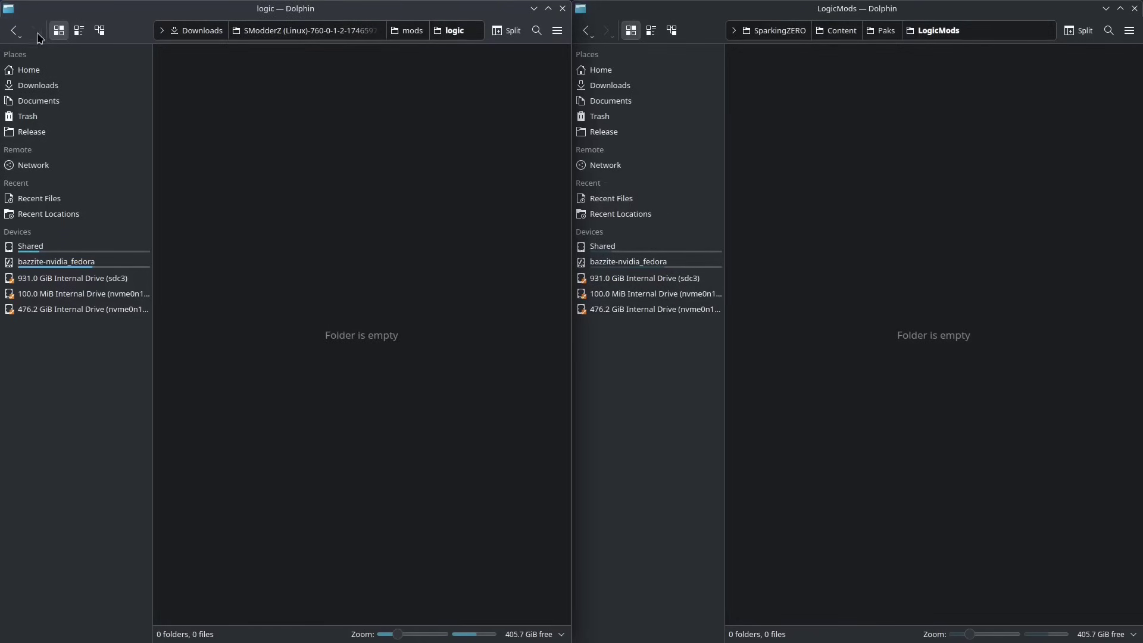
pyautogui.click(13, 31)
# Step: Close the game's LogicMods window, restore the mods window to floating size and revisit its parent folder before reopening mods
pyautogui.click(1134, 8)
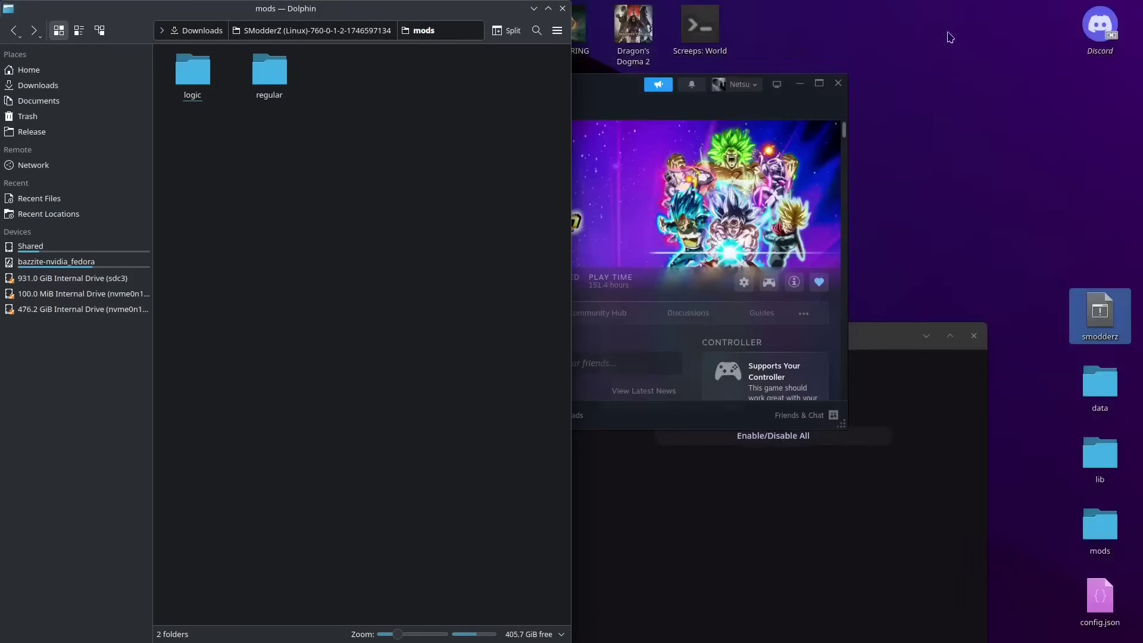
pyautogui.doubleClick(441, 8)
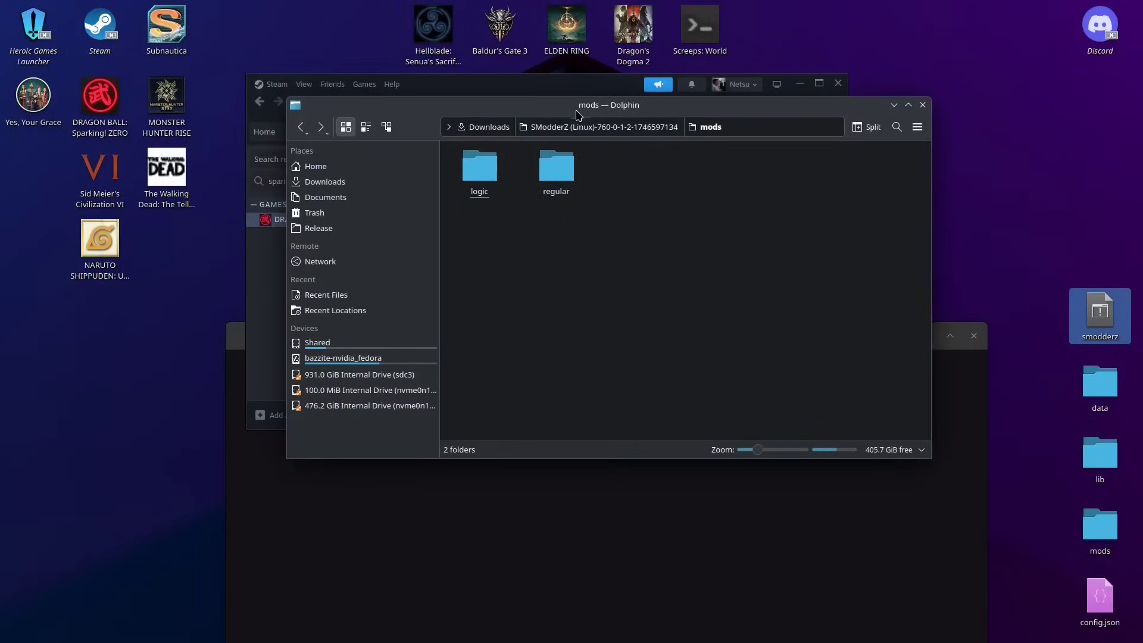
pyautogui.moveTo(626, 281); pyautogui.dragTo(420, 140)
pyautogui.click(612, 131)
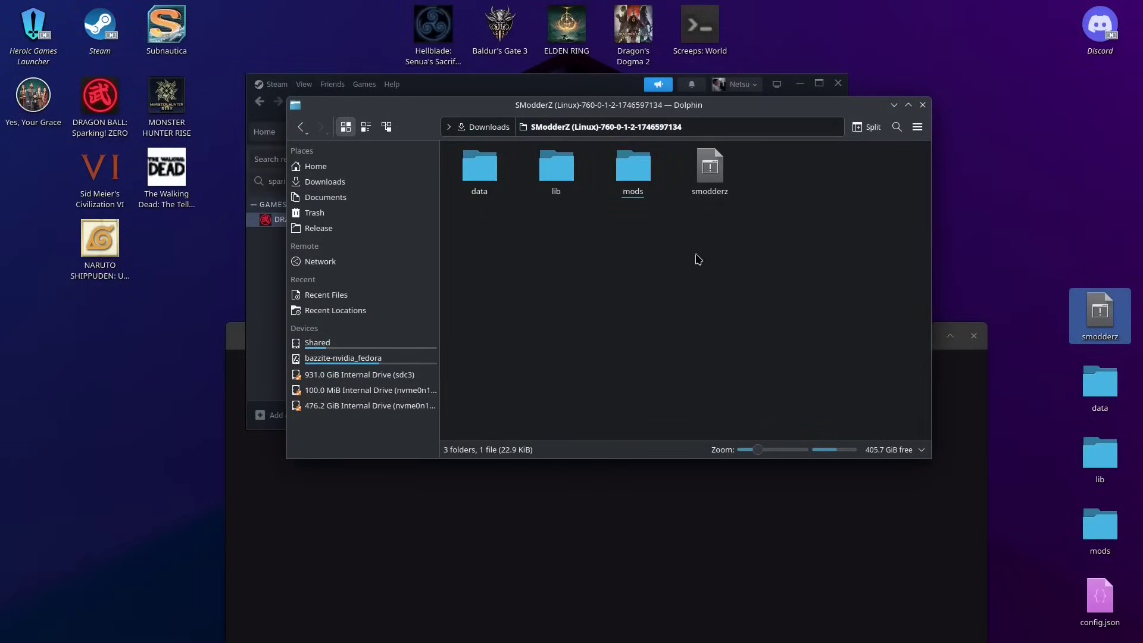
pyautogui.click(709, 197)
pyautogui.doubleClick(632, 178)
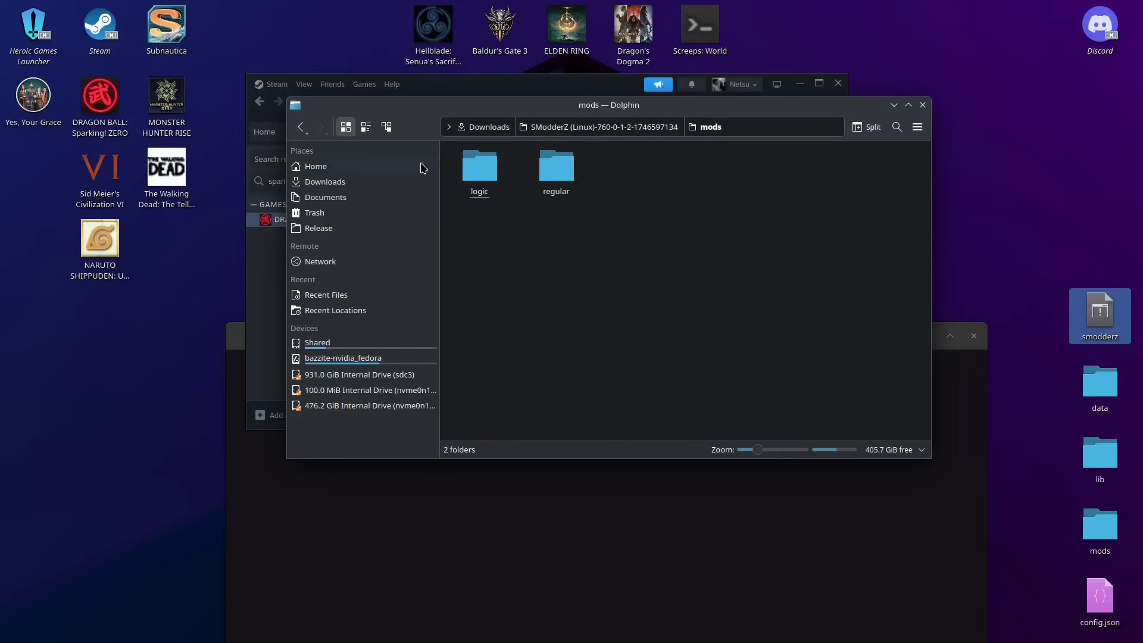
# Step: Bring the smodderz window to the front, move it up the screen and open the installation path chooser
pyautogui.click(409, 572)
pyautogui.moveTo(520, 336); pyautogui.dragTo(399, 83)
pyautogui.click(560, 116)
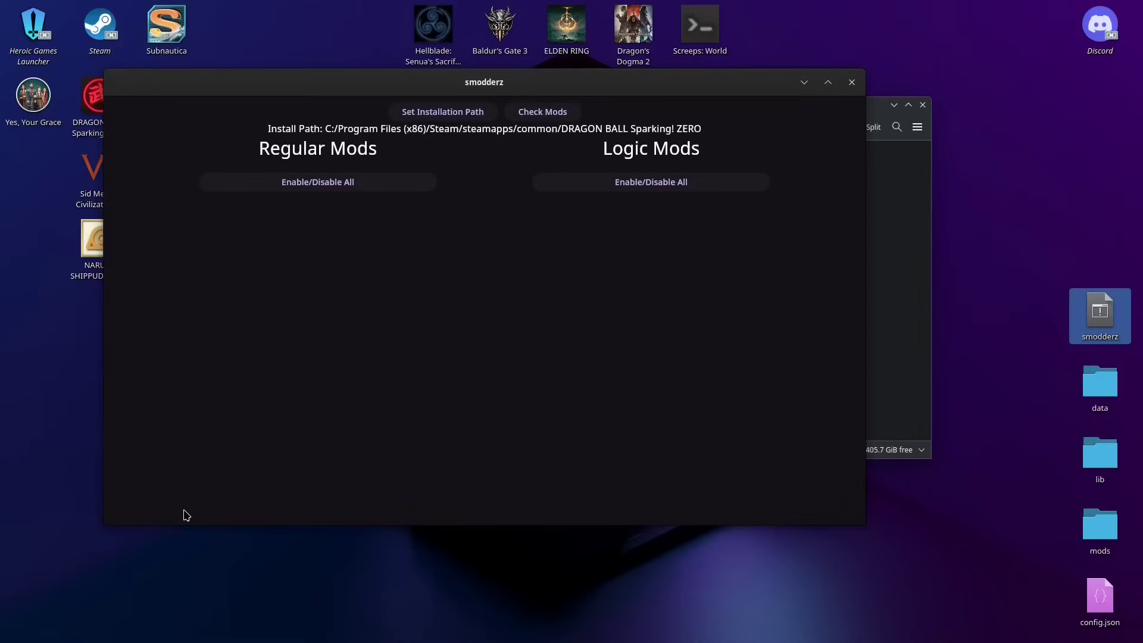
pyautogui.click(435, 117)
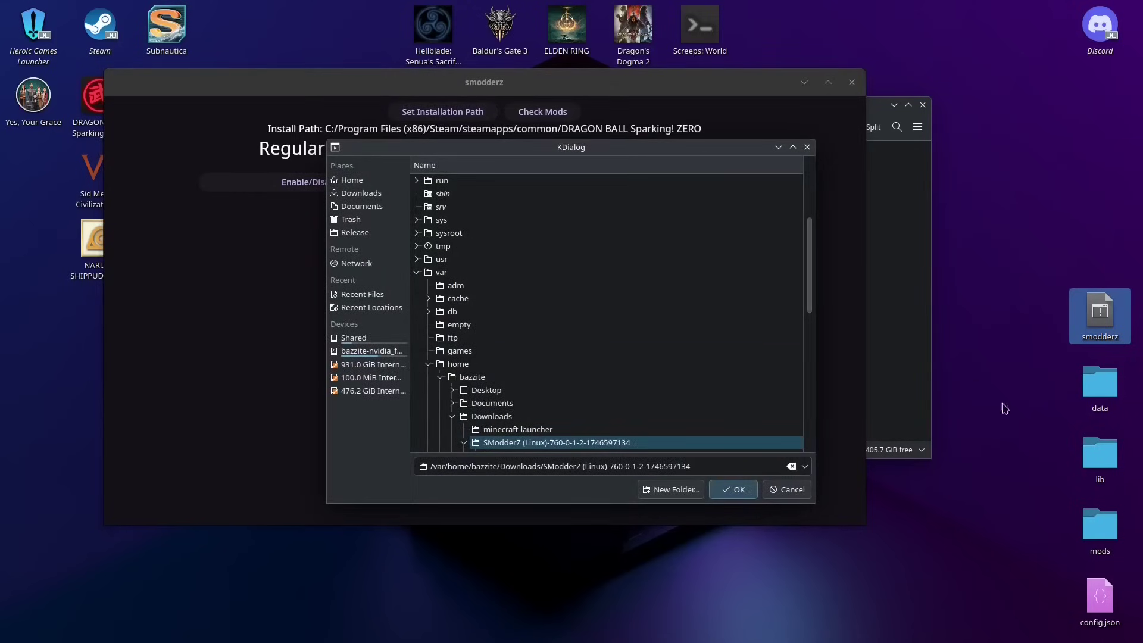
# Step: Switch to Steam, browse the local files of DRAGON BALL: Sparking! ZERO again and examine the folder's full path hierarchy
pyautogui.hotkey('alt', 'Tab')
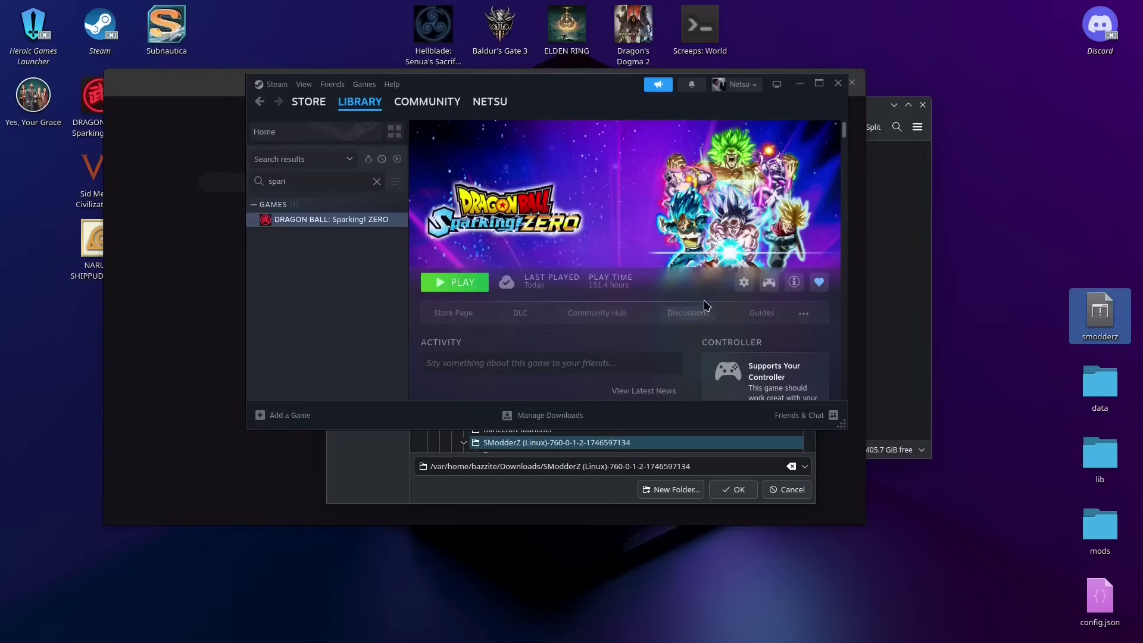
pyautogui.click(742, 284)
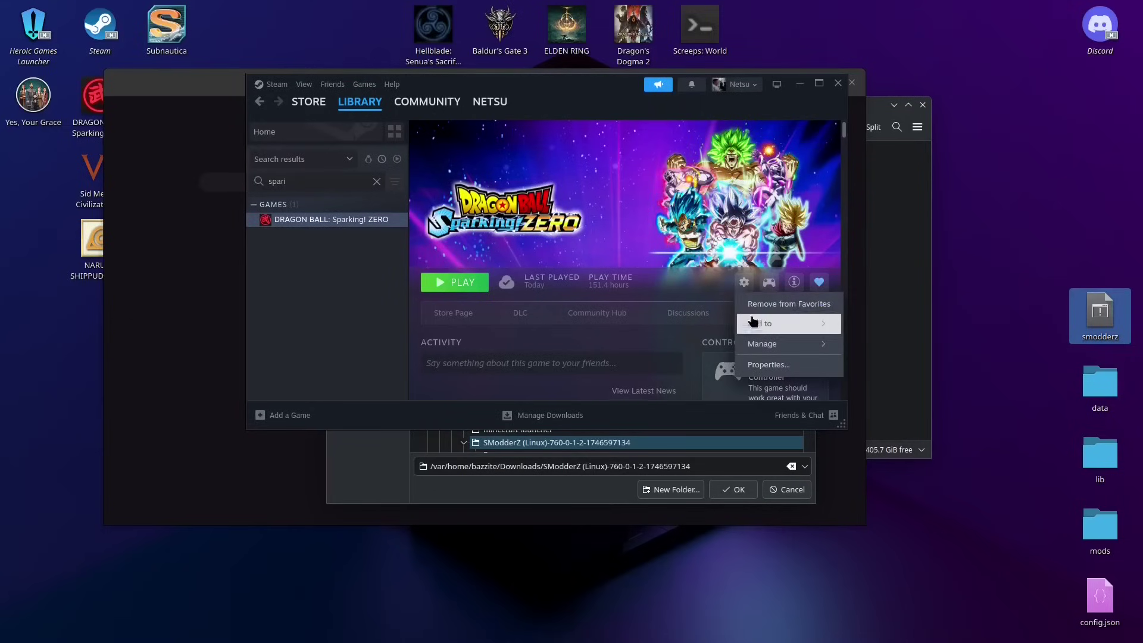
pyautogui.moveTo(767, 343)
pyautogui.click(677, 264)
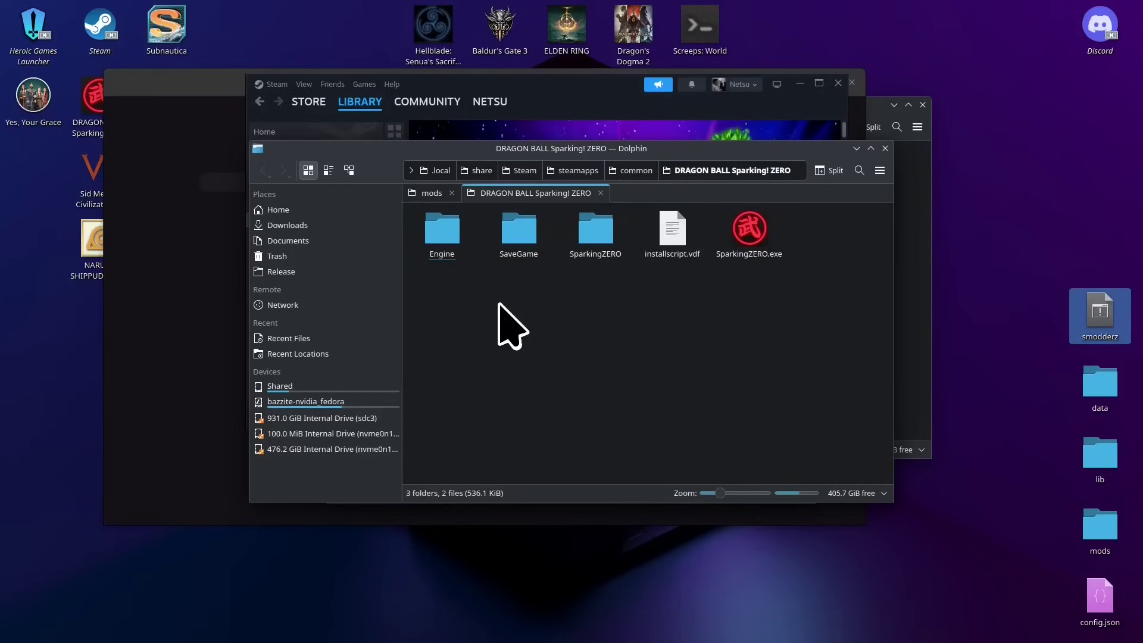
pyautogui.click(411, 170)
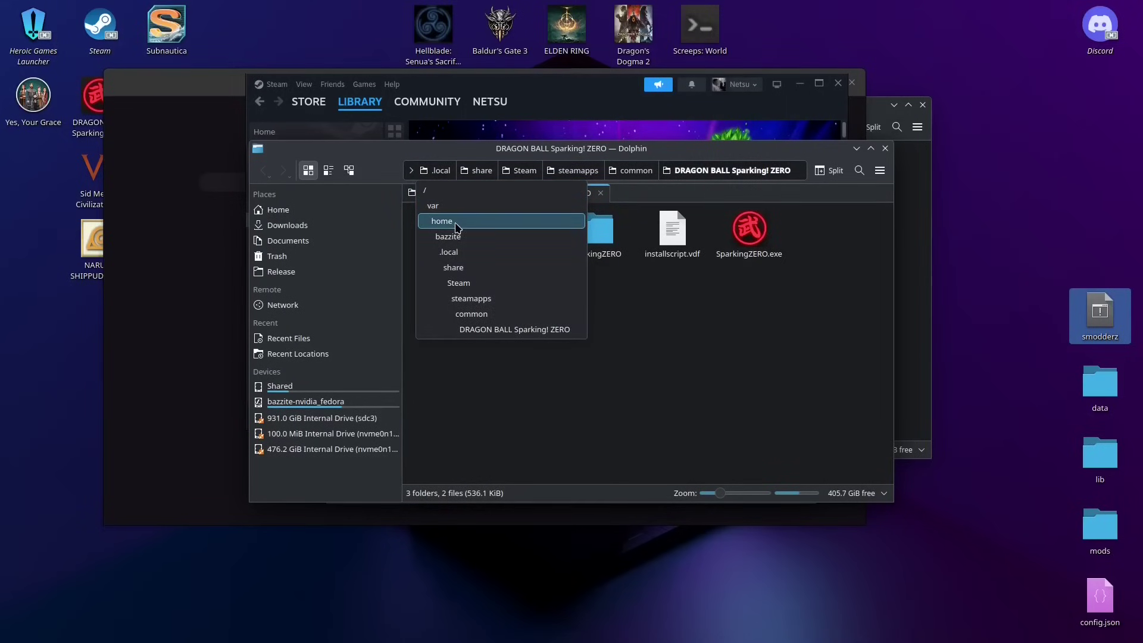
pyautogui.click(790, 310)
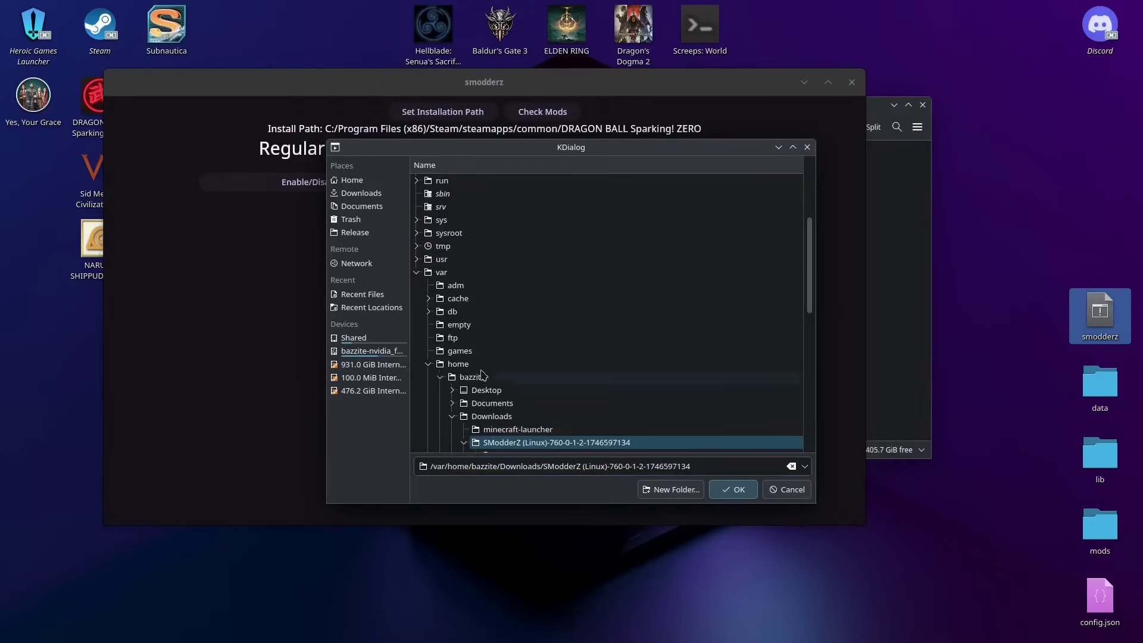
# Step: Try to reach the game folder through the installation path chooser's tree, selecting /var/home/bazzite
pyautogui.scroll(5, 444, 236)
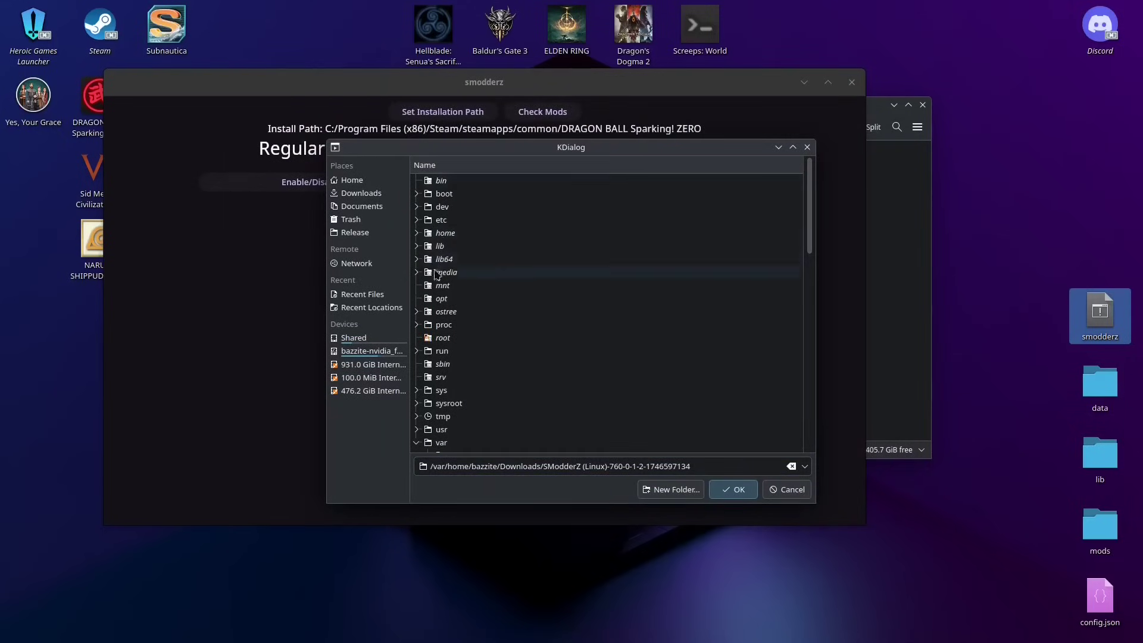
pyautogui.click(419, 450)
pyautogui.scroll(-3, 500, 381)
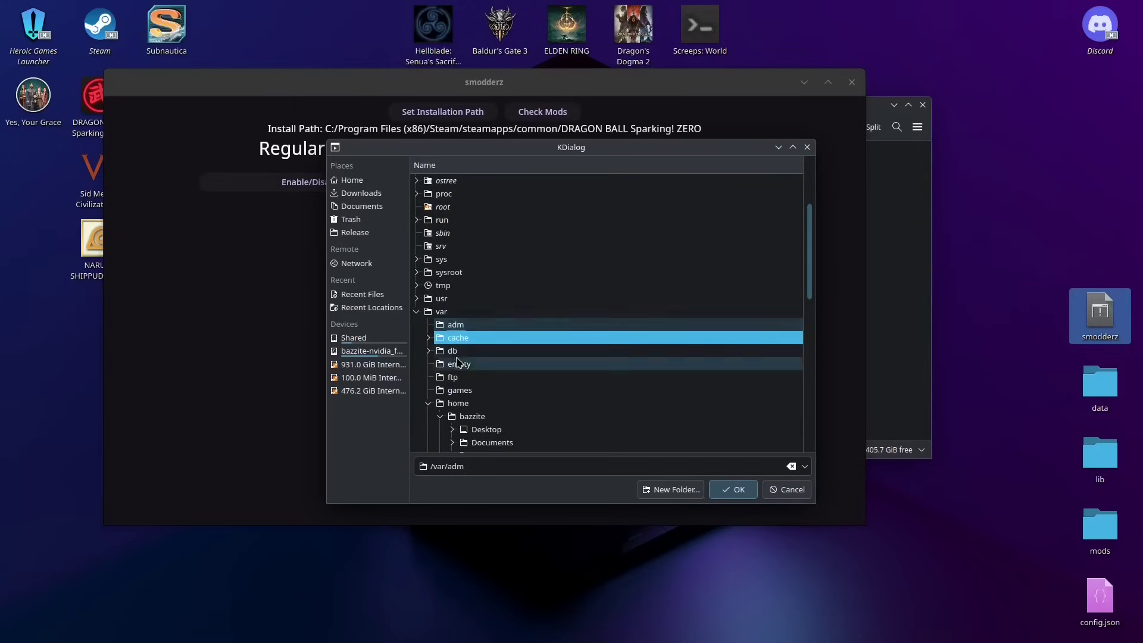
pyautogui.click(476, 403)
pyautogui.scroll(-2, 482, 357)
pyautogui.click(486, 339)
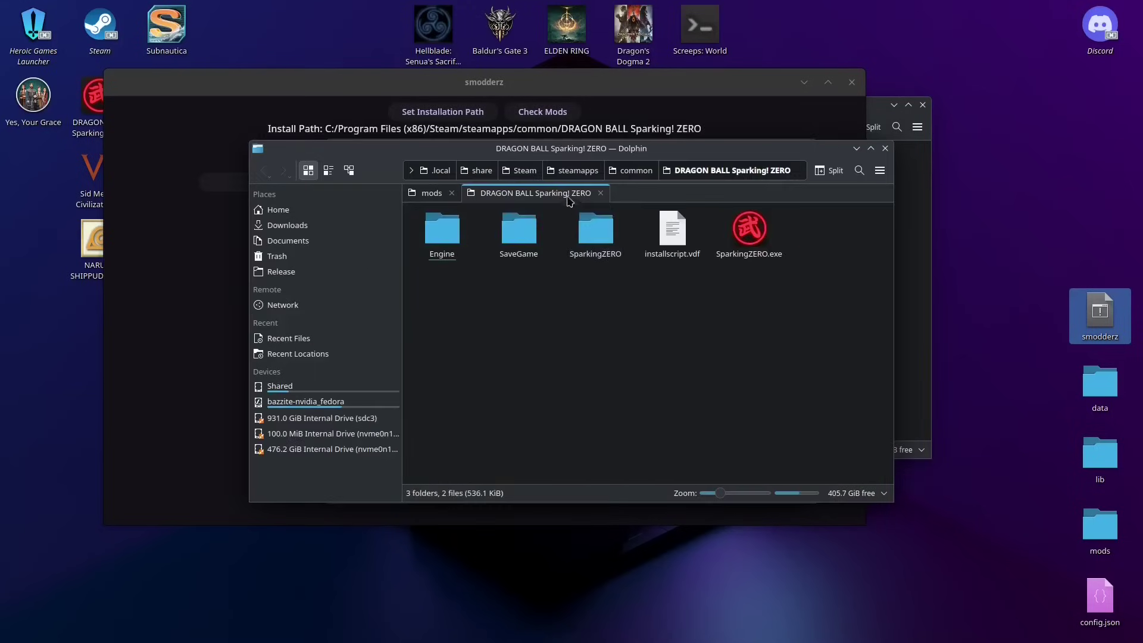
# Step: Copy the game folder's path from Dolphin and enter /var/home/bazzite/.local/share/Steam/steamapps/common/DRAGON BALL Sparking! ZERO in the folder chooser
pyautogui.rightClick(701, 174)
pyautogui.click(745, 180)
pyautogui.hotkey('alt', 'Tab')
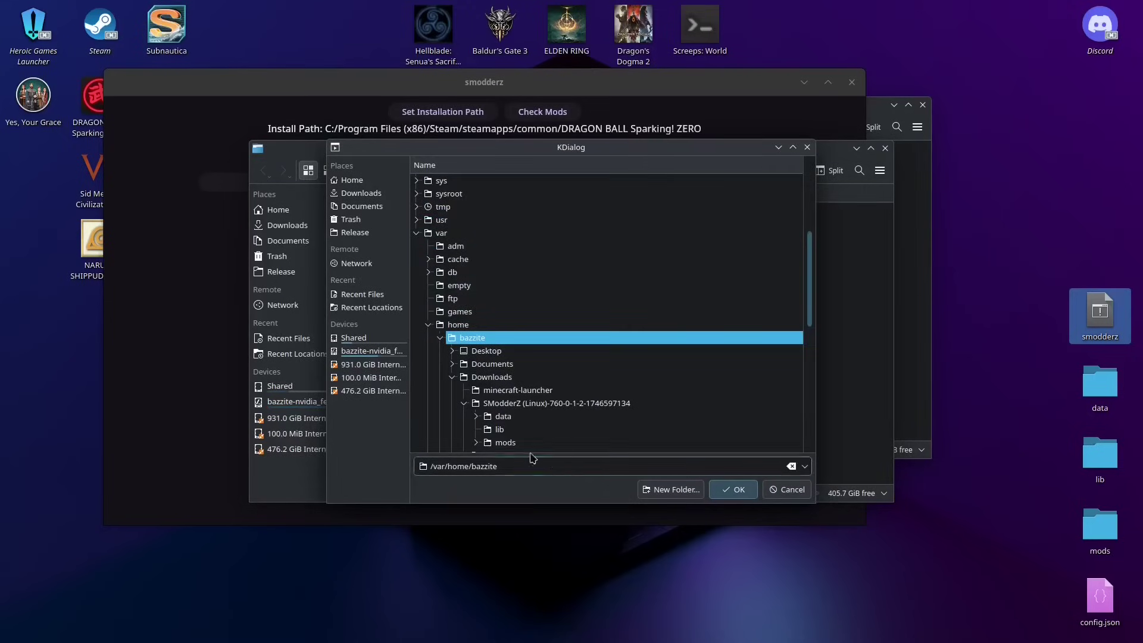
pyautogui.click(522, 465)
pyautogui.hotkey('ctrl', 'a')
pyautogui.hotkey('ctrl', 'v')
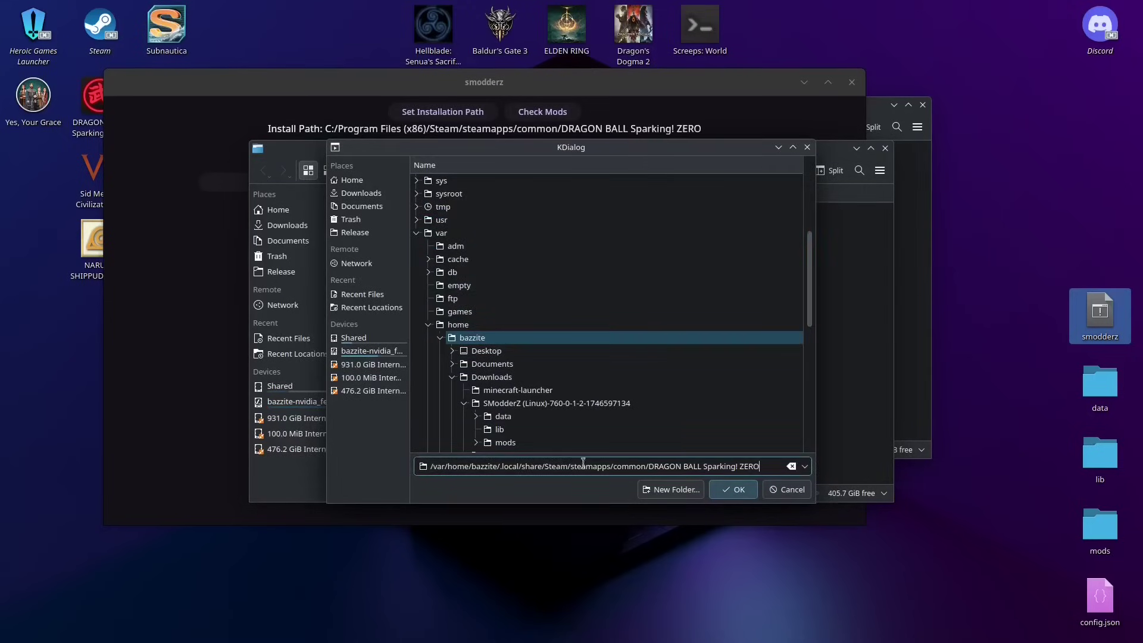
# Step: Select the home folder in the chooser's tree and replace its path with the copied game folder path
pyautogui.click(632, 326)
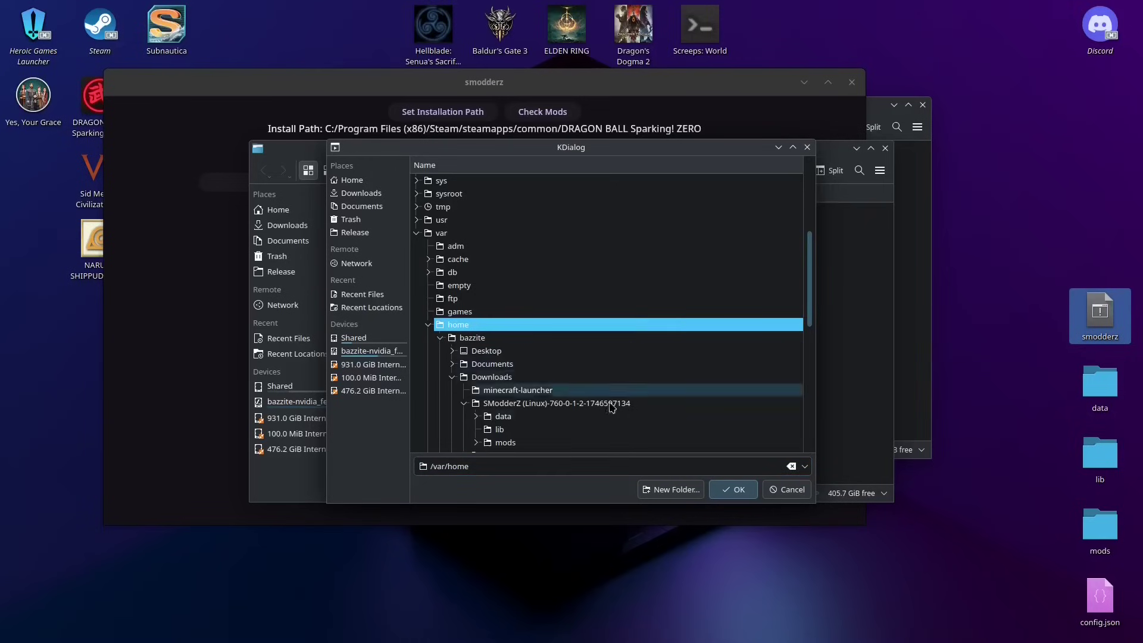
pyautogui.click(508, 466)
pyautogui.hotkey('ctrl', 'a')
pyautogui.hotkey('ctrl', 'v')
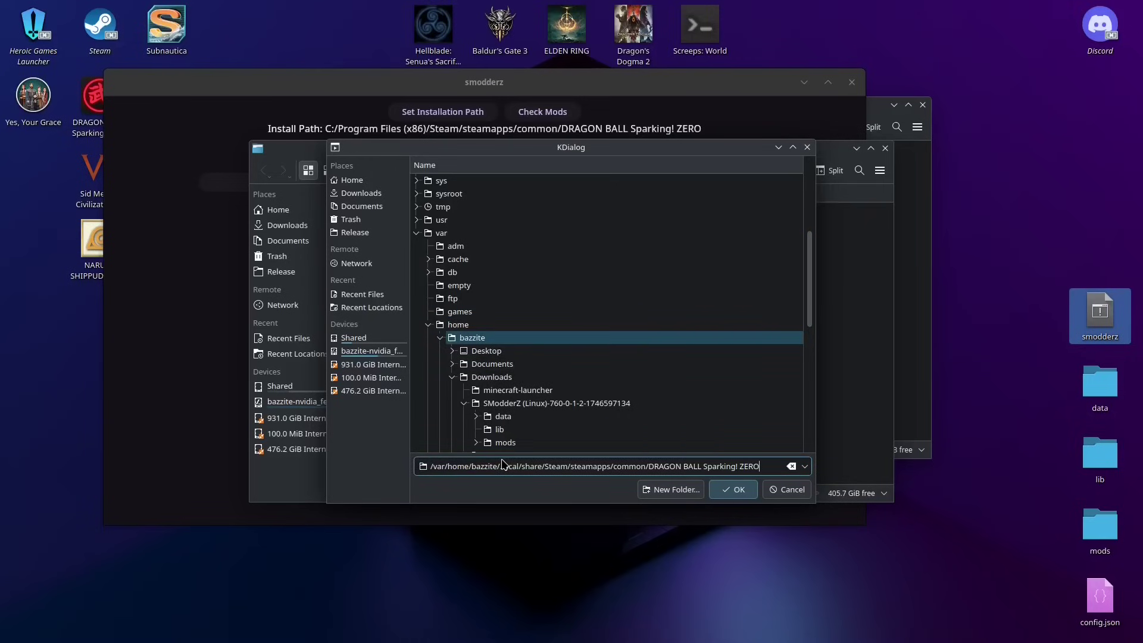
# Step: Show hidden folders in the chooser and enter the copied DRAGON BALL Sparking! ZERO path again to locate that folder
pyautogui.rightClick(543, 269)
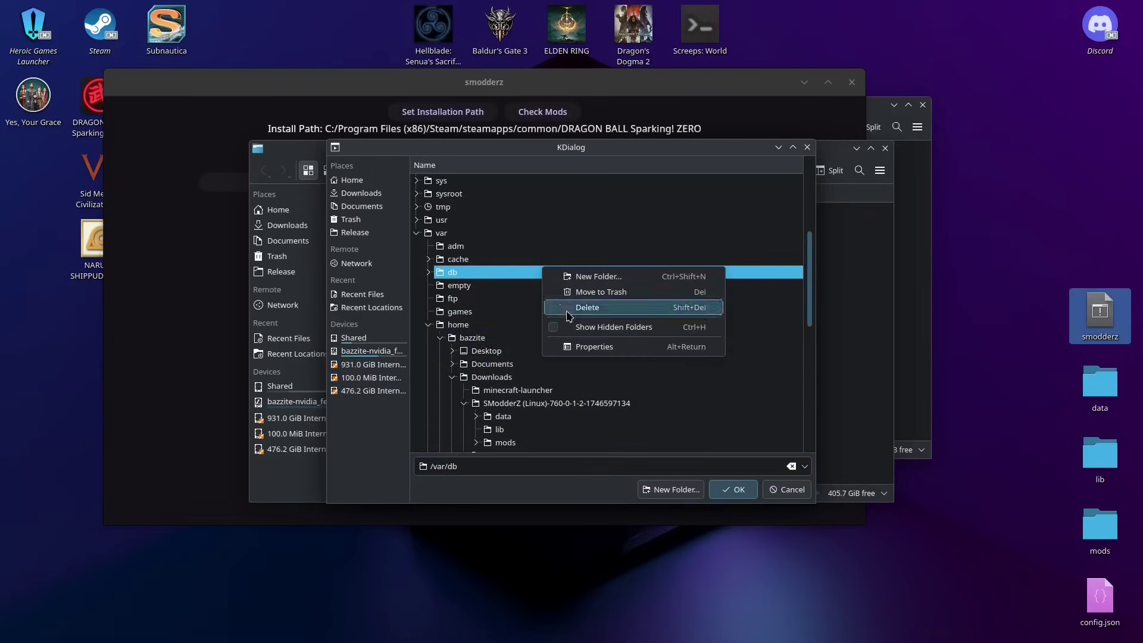
pyautogui.click(577, 328)
pyautogui.click(512, 466)
pyautogui.hotkey('ctrl', 'a')
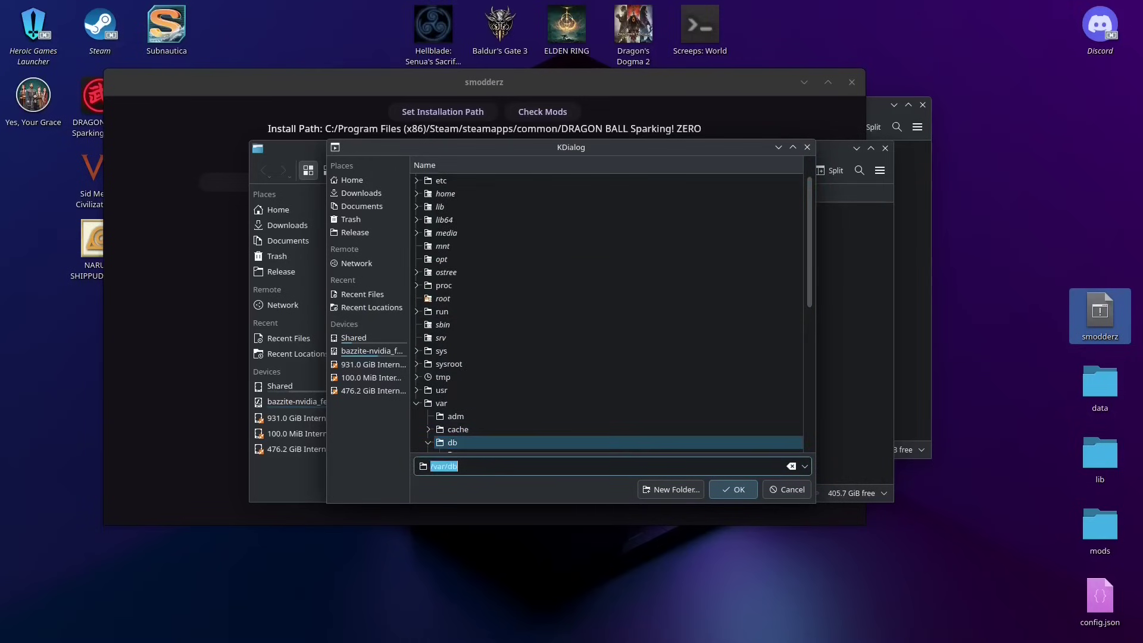
pyautogui.hotkey('ctrl', 'v')
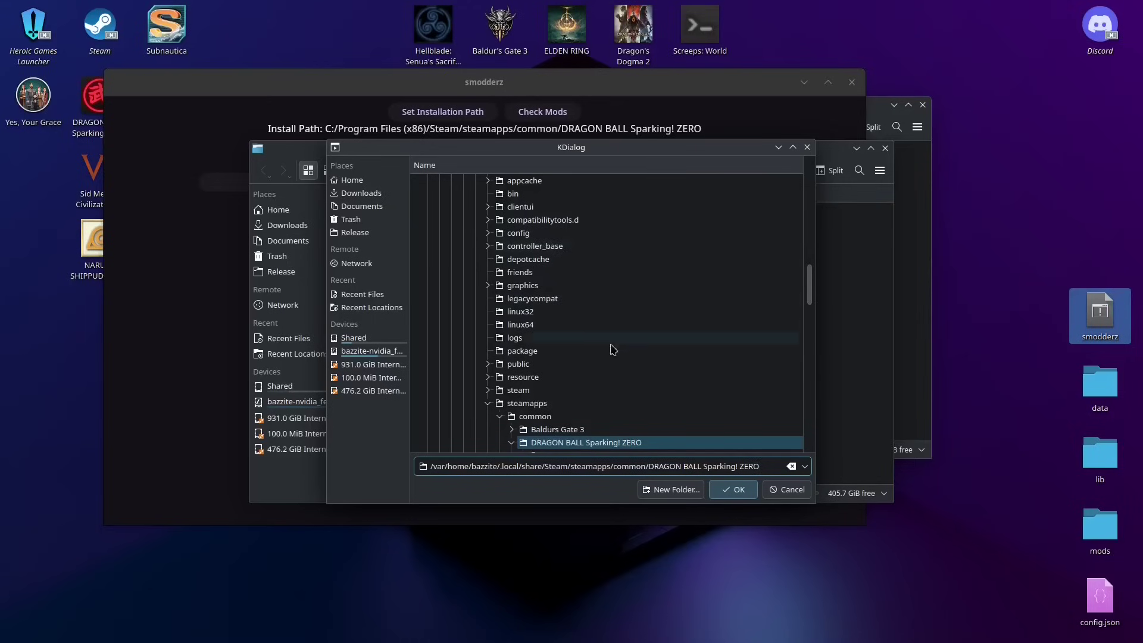
# Step: Set the installation path to the DRAGON BALL Sparking! ZERO folder under steamapps/common and check for mods
pyautogui.scroll(-4, 671, 455)
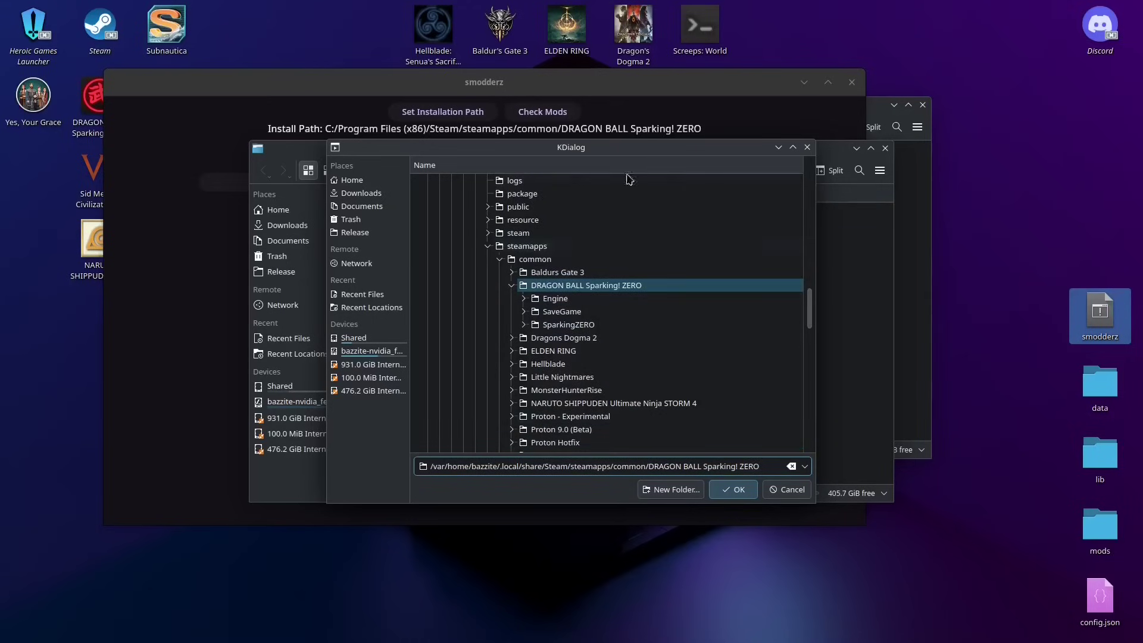
pyautogui.click(860, 251)
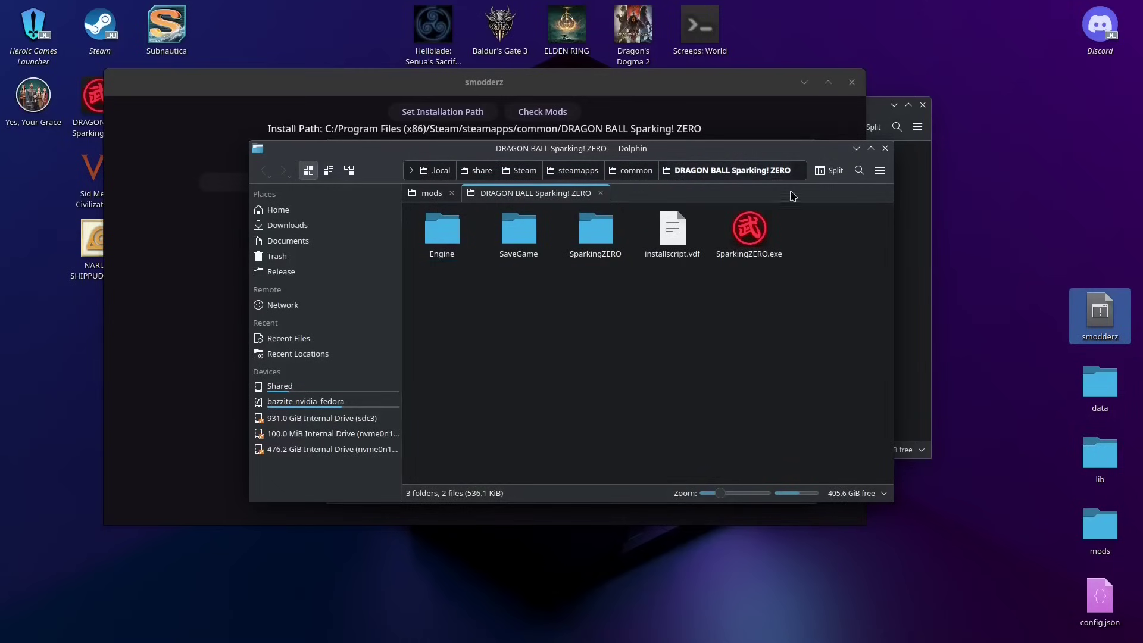
pyautogui.click(855, 153)
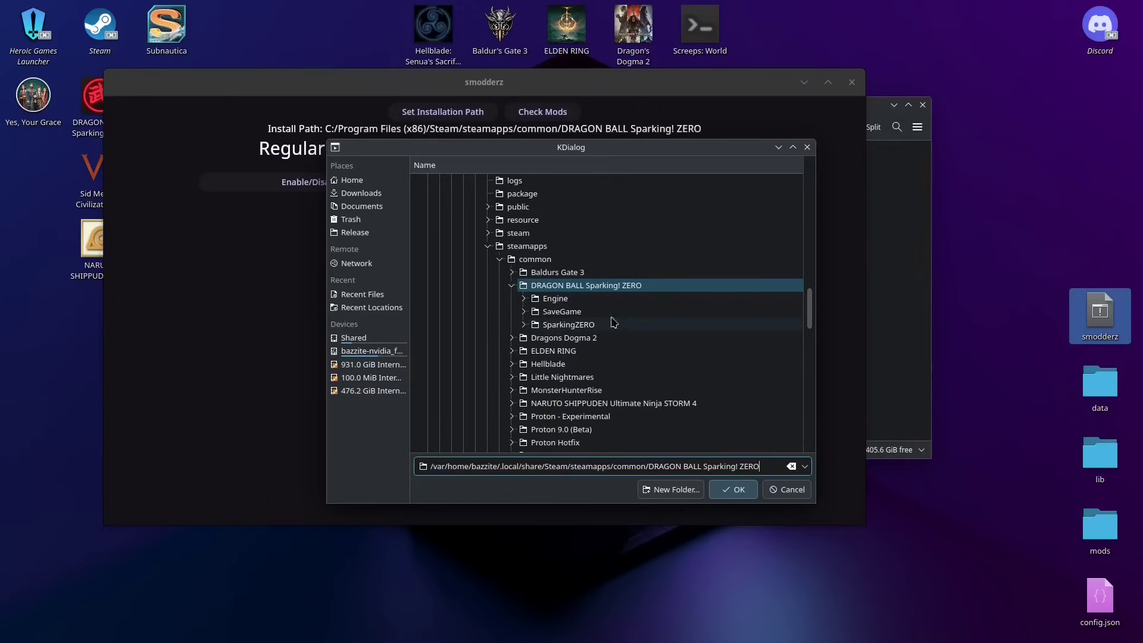
pyautogui.click(613, 288)
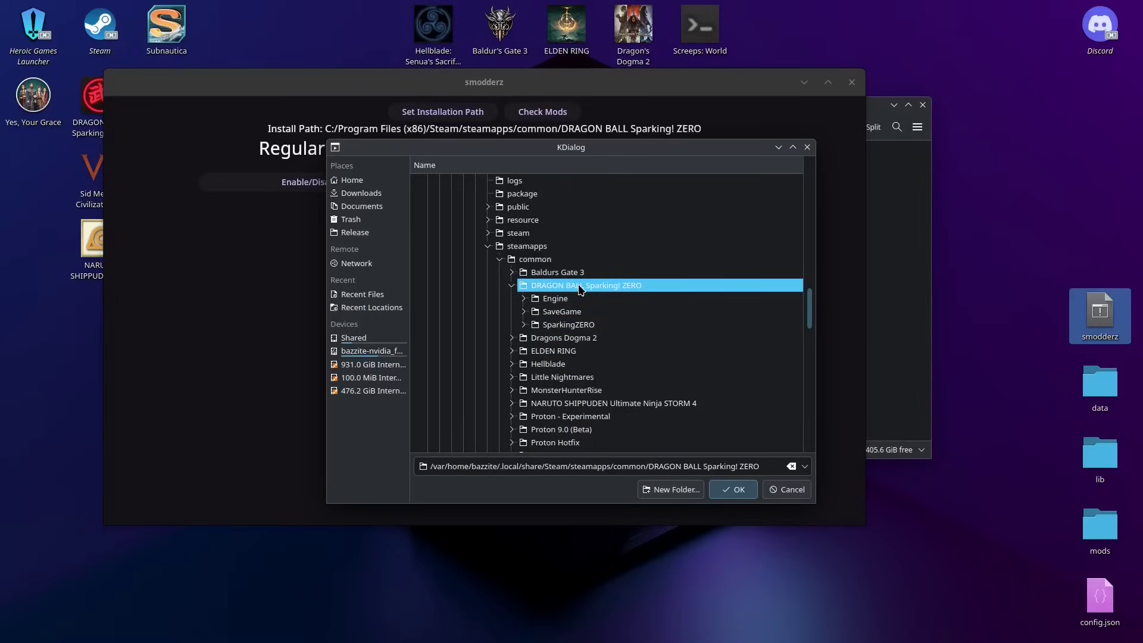
pyautogui.click(738, 490)
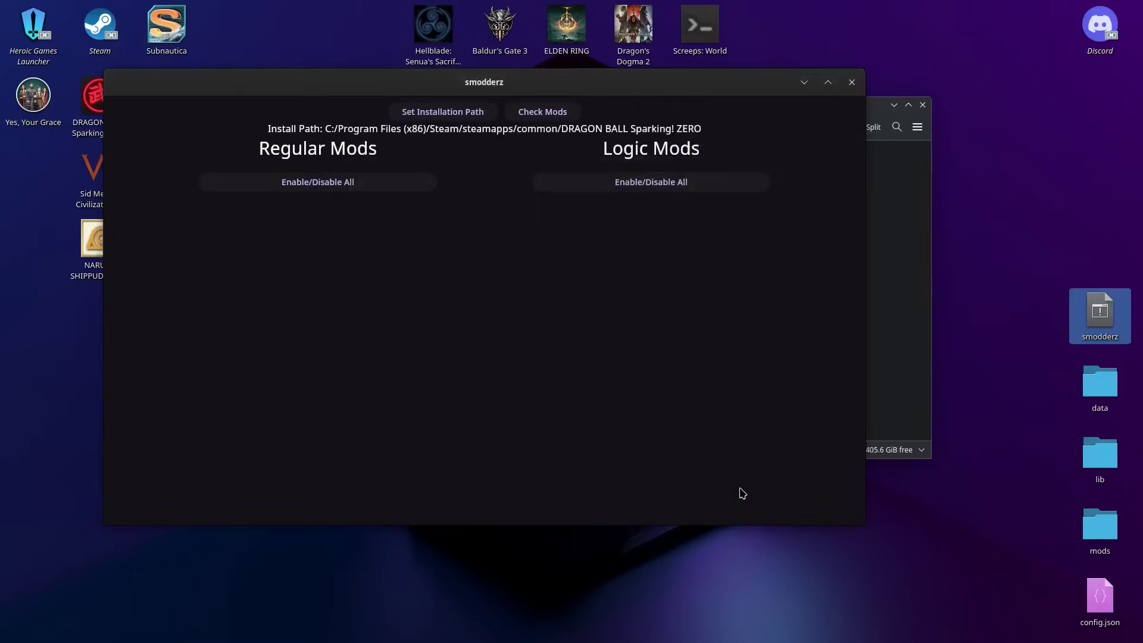
pyautogui.click(536, 111)
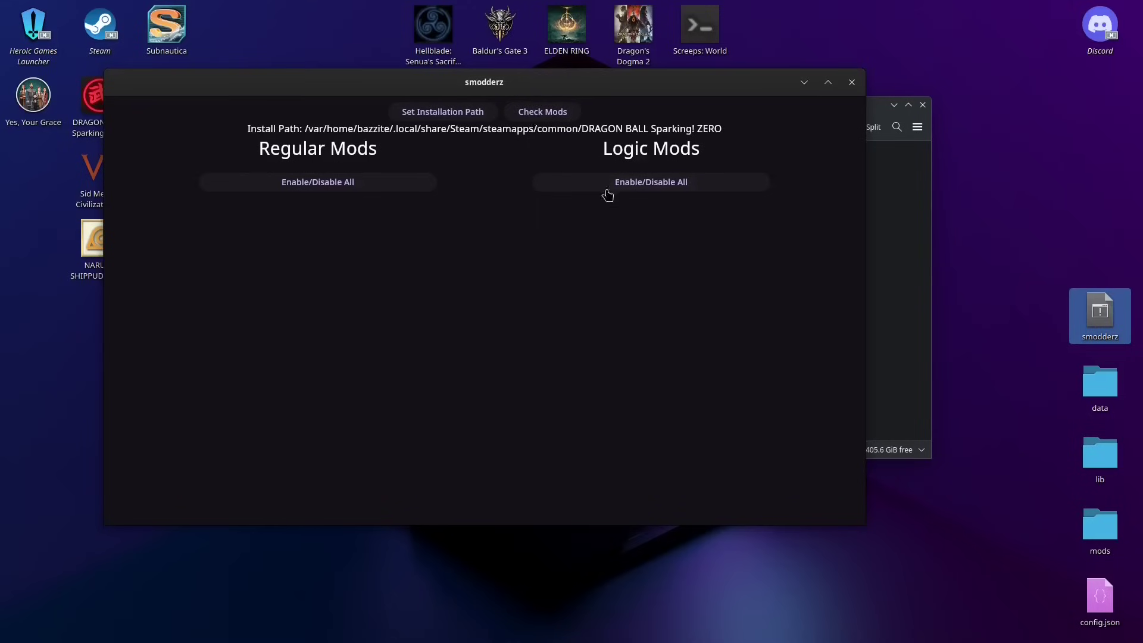
# Step: Open the desktop's mods folder and tile it side by side with the SModderZ (Linux) mods folder
pyautogui.click(884, 205)
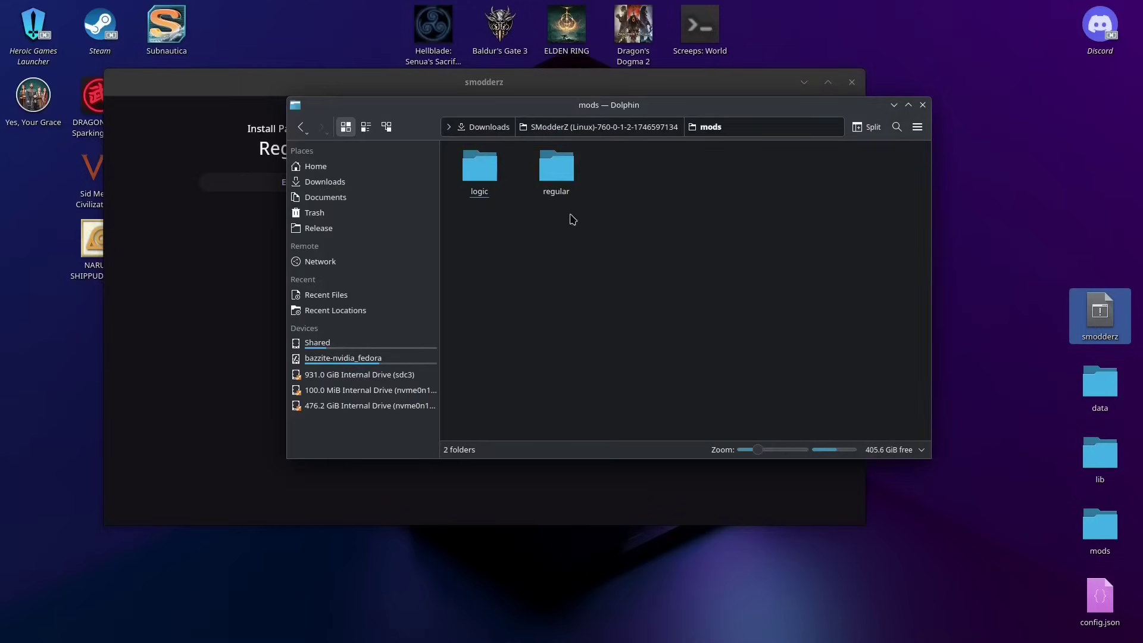
pyautogui.click(479, 168)
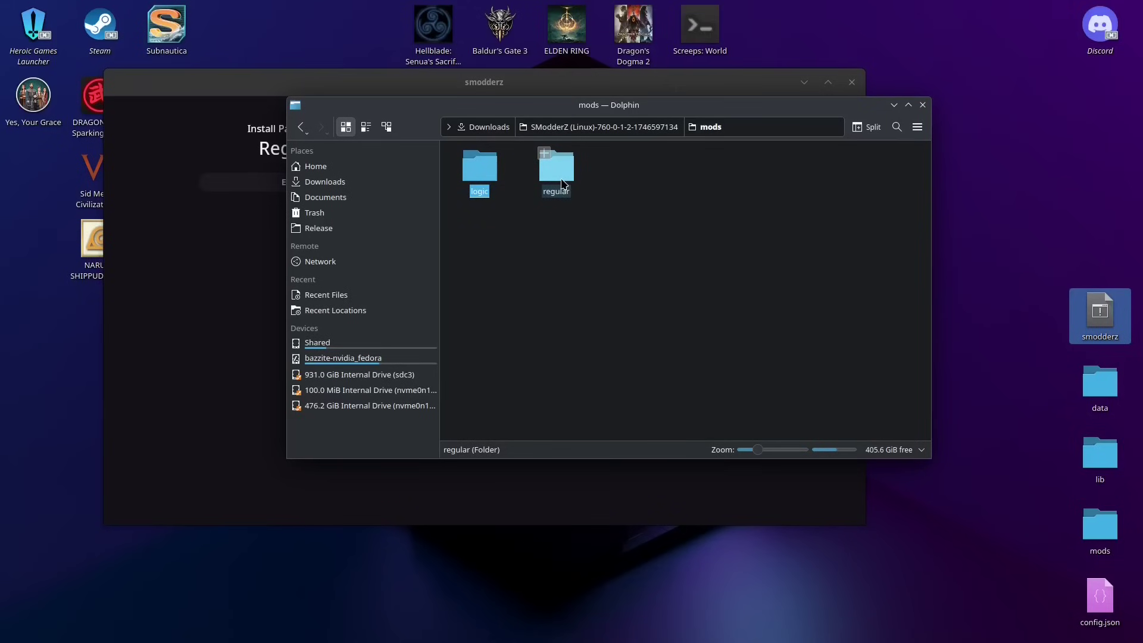
pyautogui.click(1101, 525)
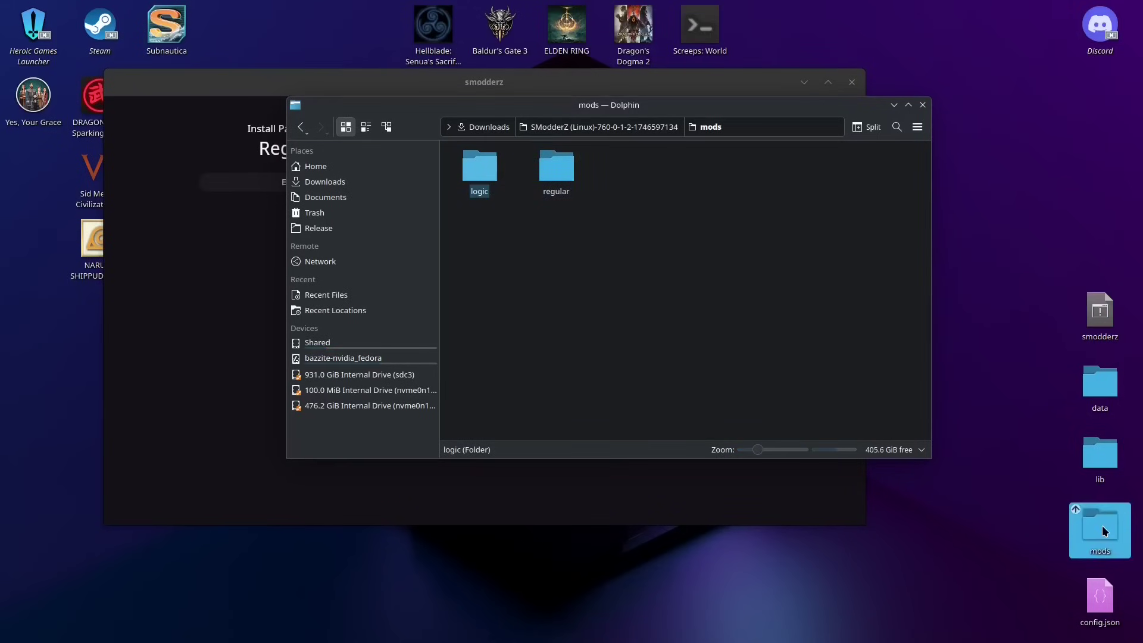
pyautogui.moveTo(577, 170); pyautogui.dragTo(1131, 238)
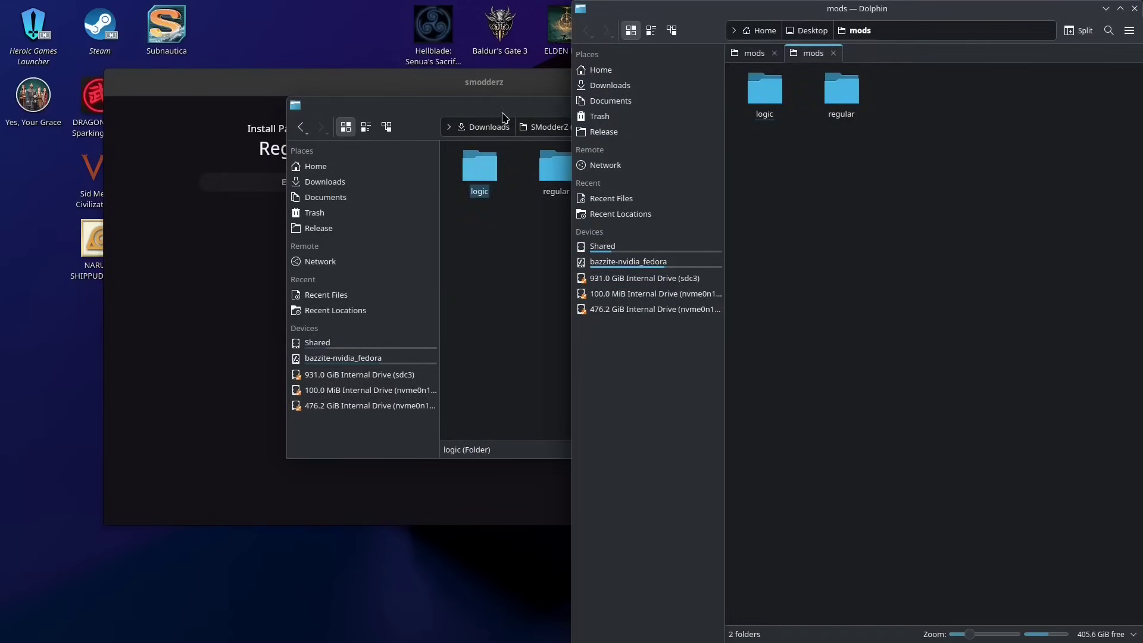
pyautogui.moveTo(502, 112); pyautogui.dragTo(0, 148)
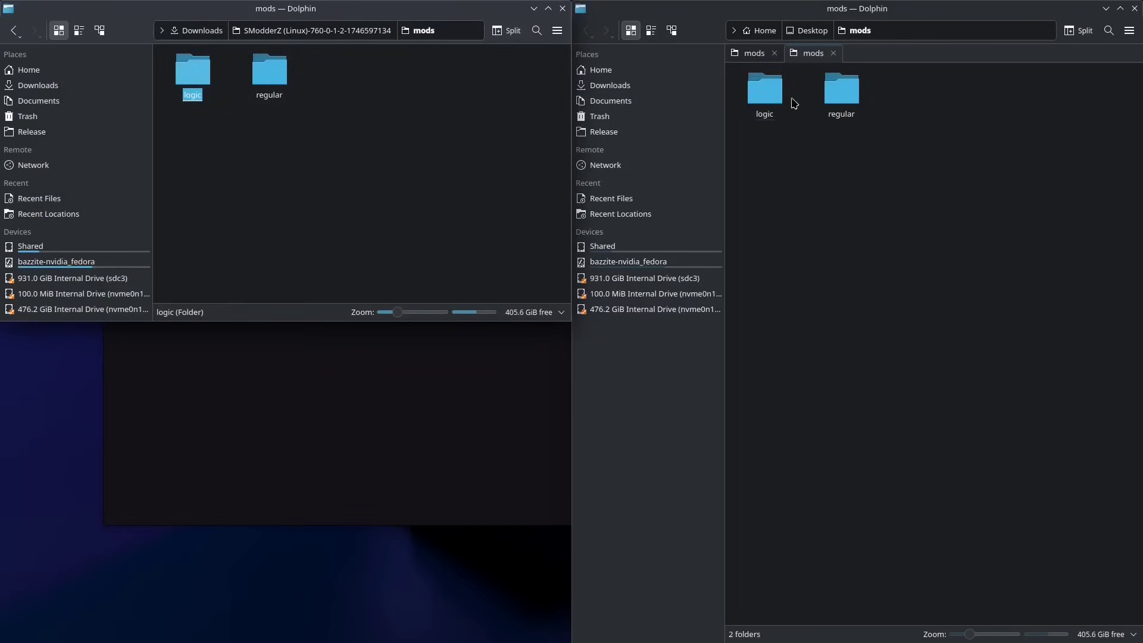
# Step: Move the desktop's logic and regular folders into the SModderZ mods folder, merging them into the existing folders for all conflicts
pyautogui.moveTo(882, 221); pyautogui.dragTo(311, 141)
pyautogui.click(374, 166)
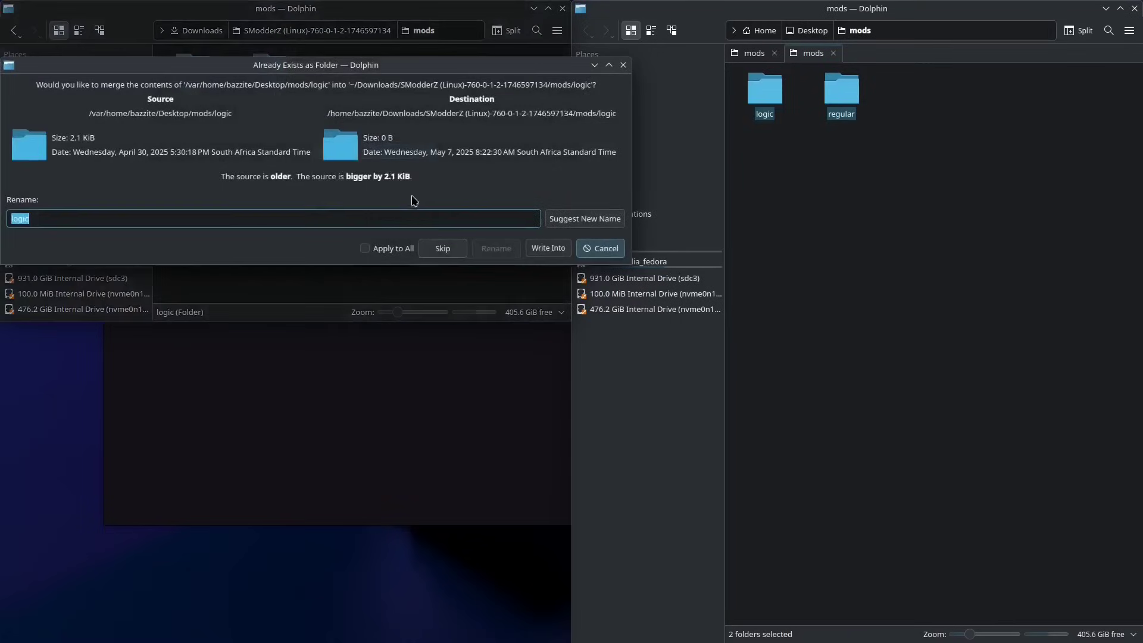
pyautogui.click(393, 249)
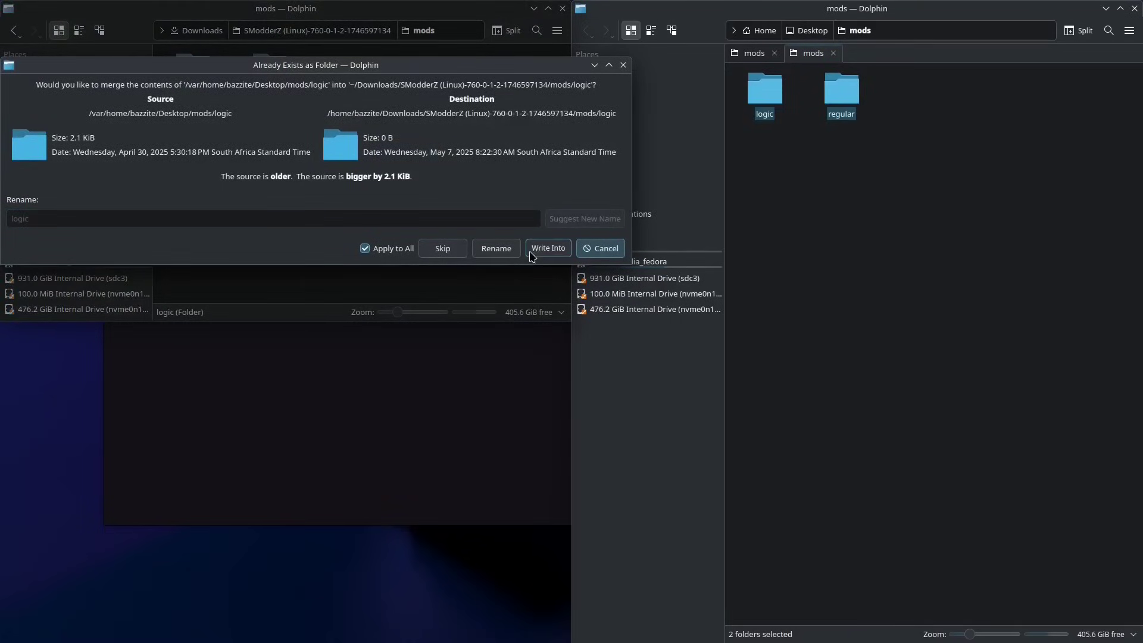
pyautogui.click(548, 248)
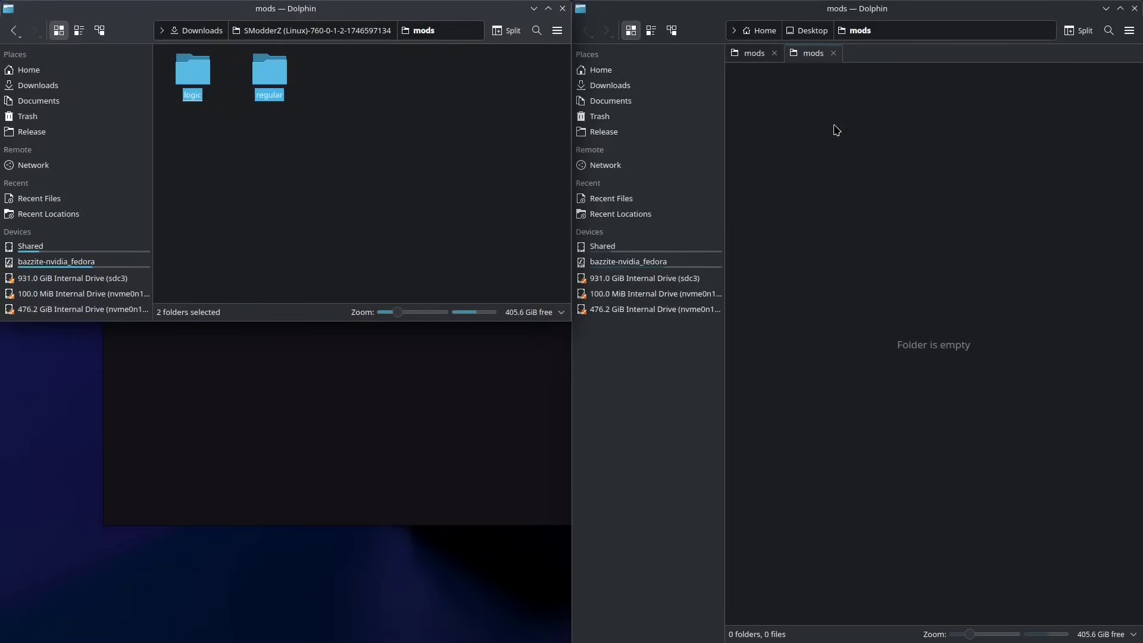
# Step: Paste the logic and regular folders back into the desktop's mods folder and close that window
pyautogui.click(894, 194)
pyautogui.hotkey('ctrl', 'v')
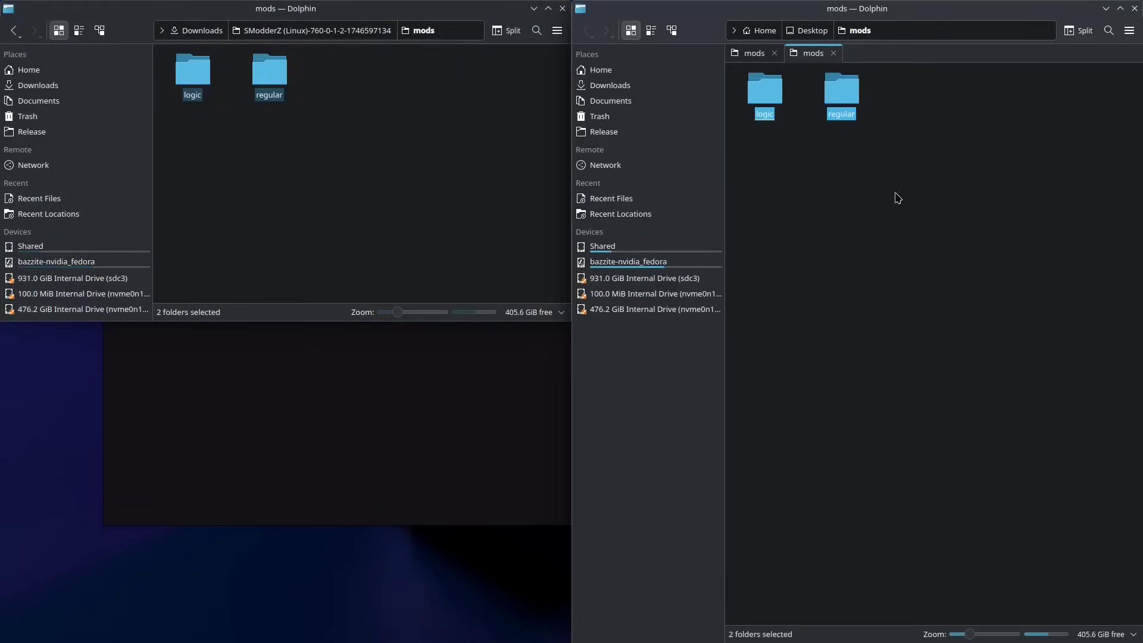
pyautogui.click(1134, 9)
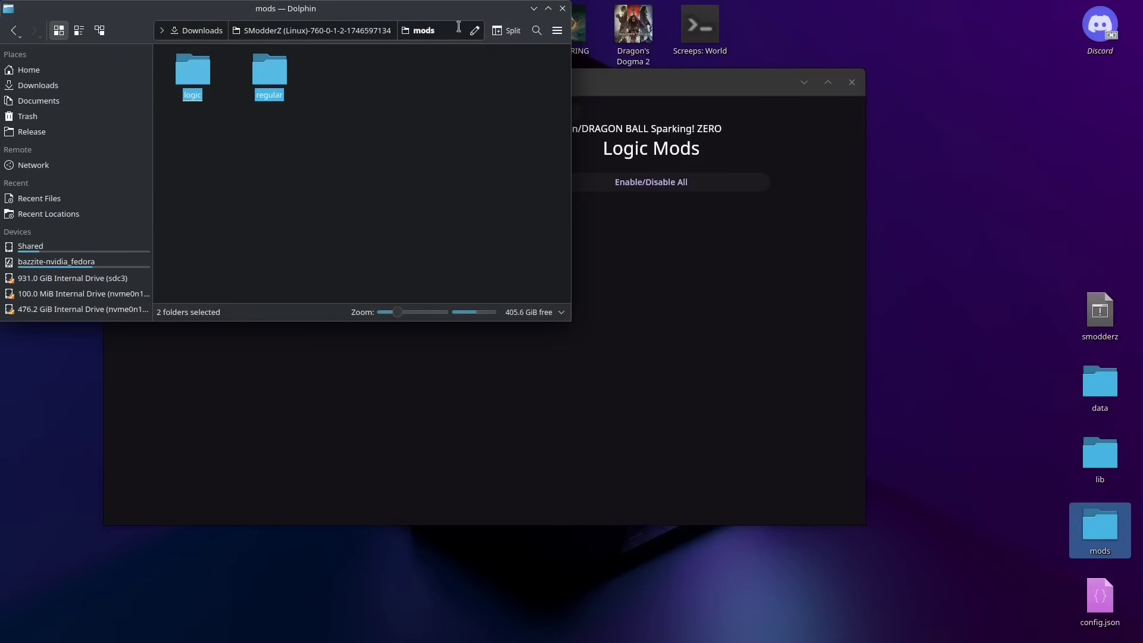
# Step: Examine the contents of the regular and logic folders inside the SModderZ mods folder
pyautogui.moveTo(488, 11); pyautogui.dragTo(776, 125)
pyautogui.doubleClick(576, 186)
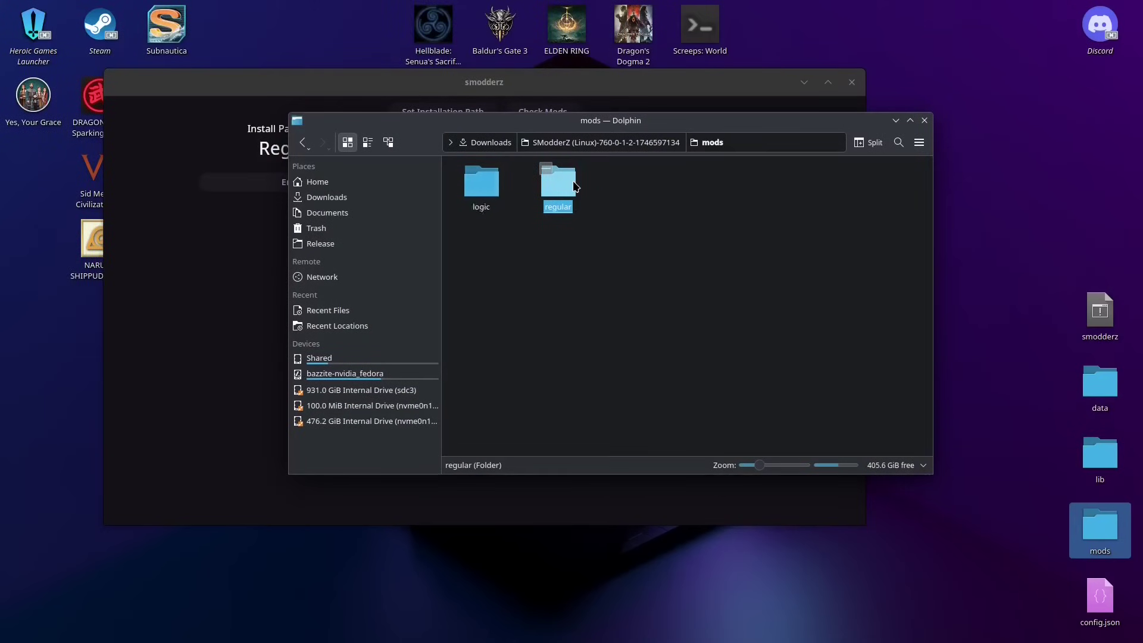
pyautogui.click(485, 181)
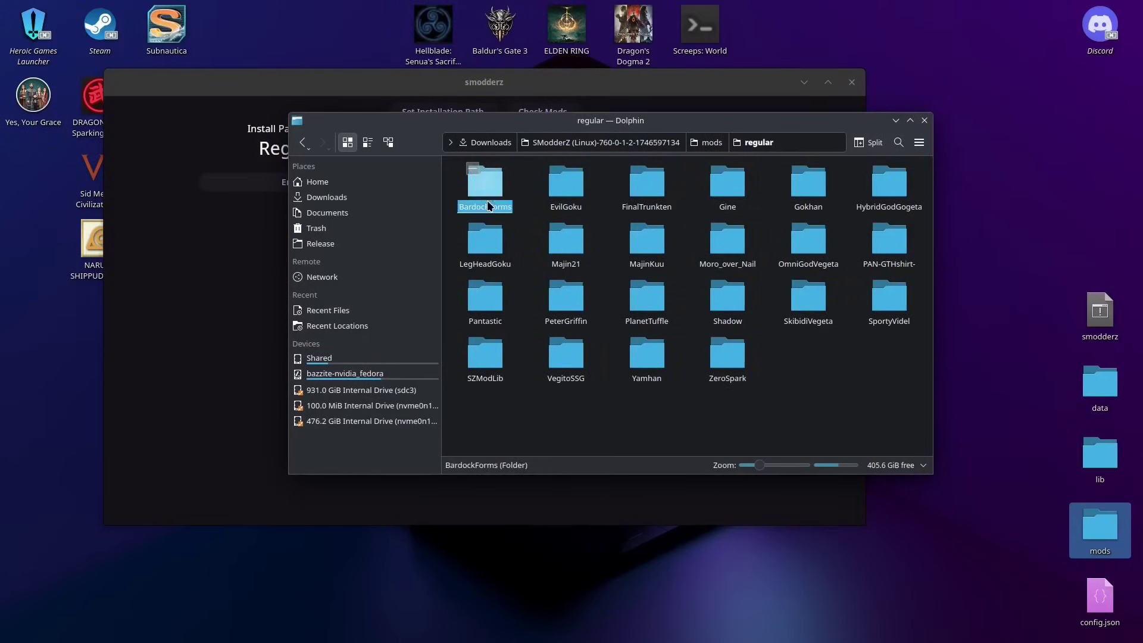
pyautogui.click(728, 183)
pyautogui.click(485, 298)
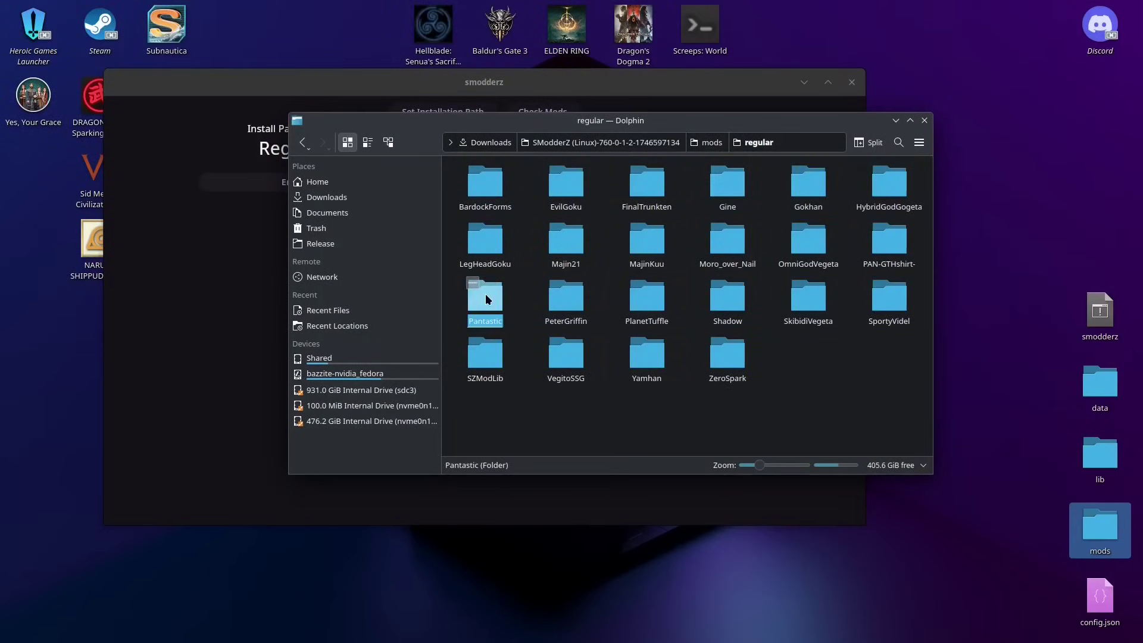
pyautogui.click(302, 142)
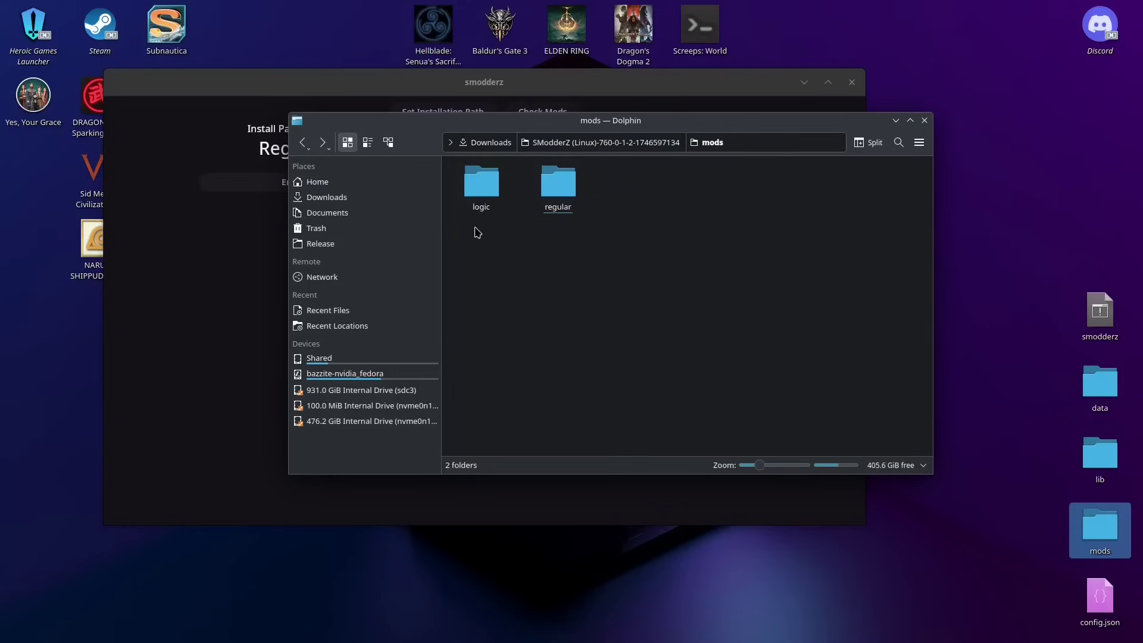
pyautogui.doubleClick(475, 186)
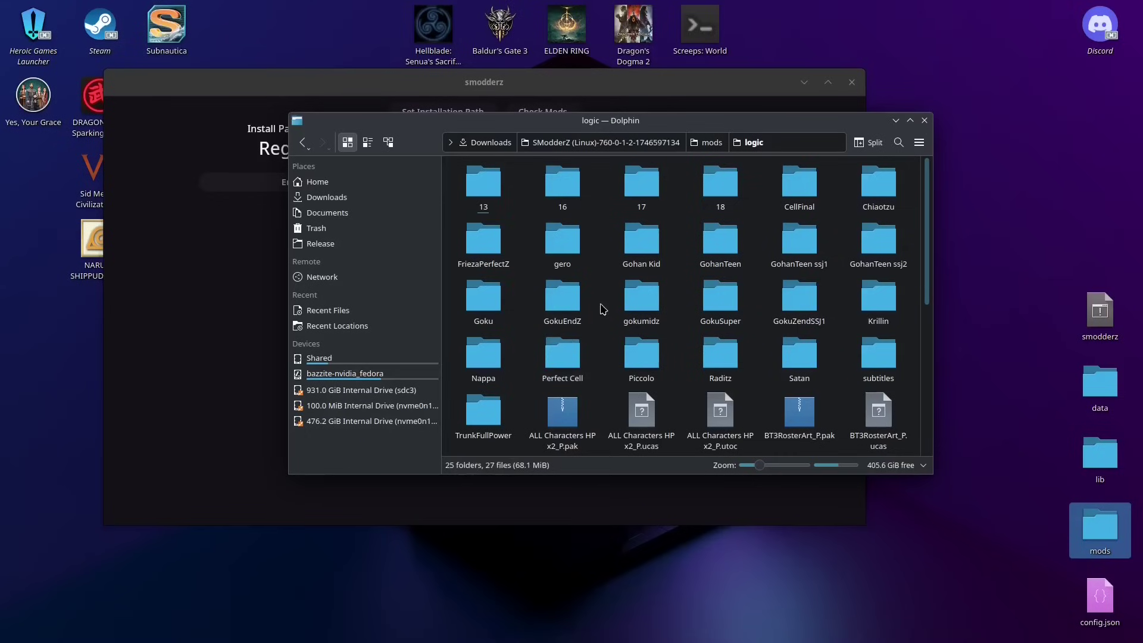
pyautogui.click(302, 142)
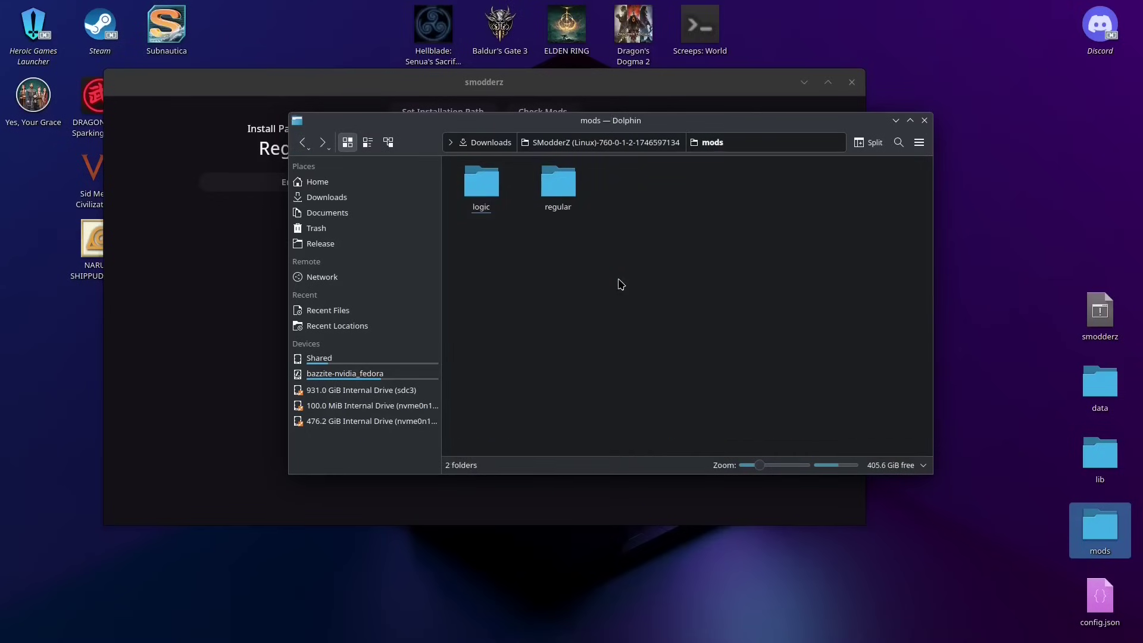
# Step: Return to smodderz and check for mods again to load the regular and logic mod lists
pyautogui.moveTo(619, 281); pyautogui.dragTo(493, 160)
pyautogui.click(497, 89)
pyautogui.click(549, 113)
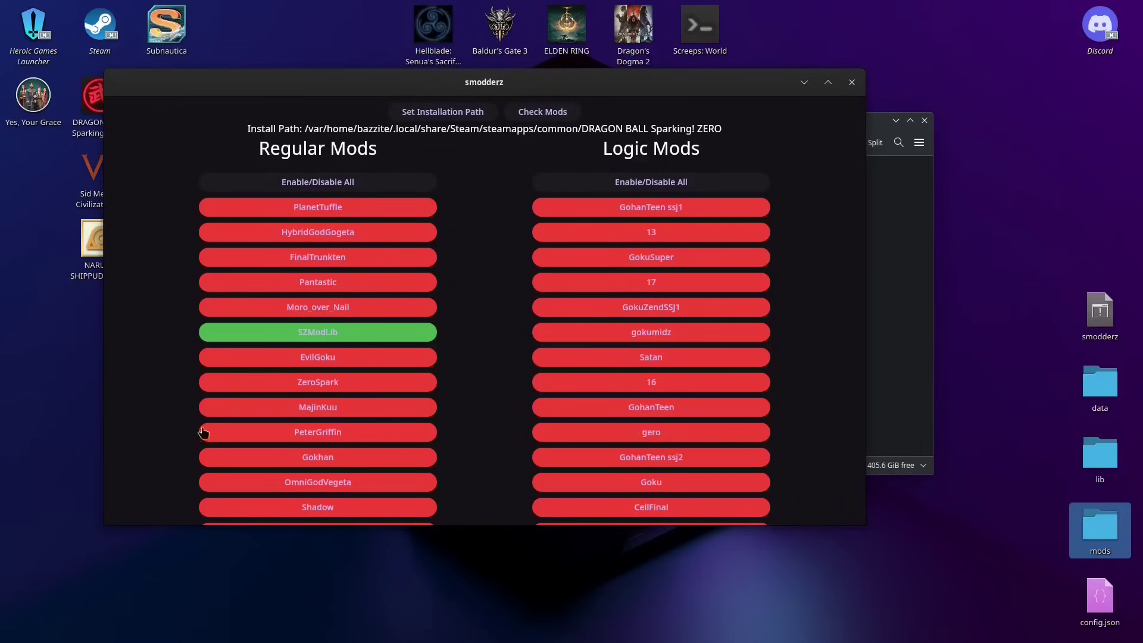
pyautogui.click(898, 243)
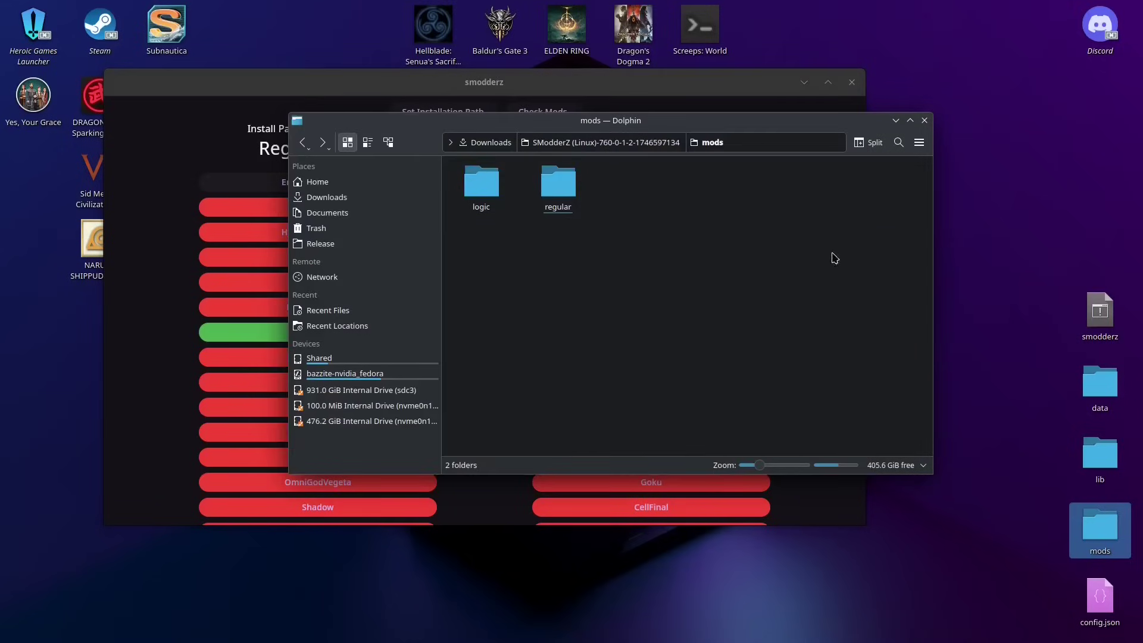
pyautogui.moveTo(623, 276); pyautogui.dragTo(539, 278)
pyautogui.moveTo(594, 295); pyautogui.dragTo(480, 177)
pyautogui.moveTo(561, 260); pyautogui.dragTo(500, 215)
pyautogui.click(225, 121)
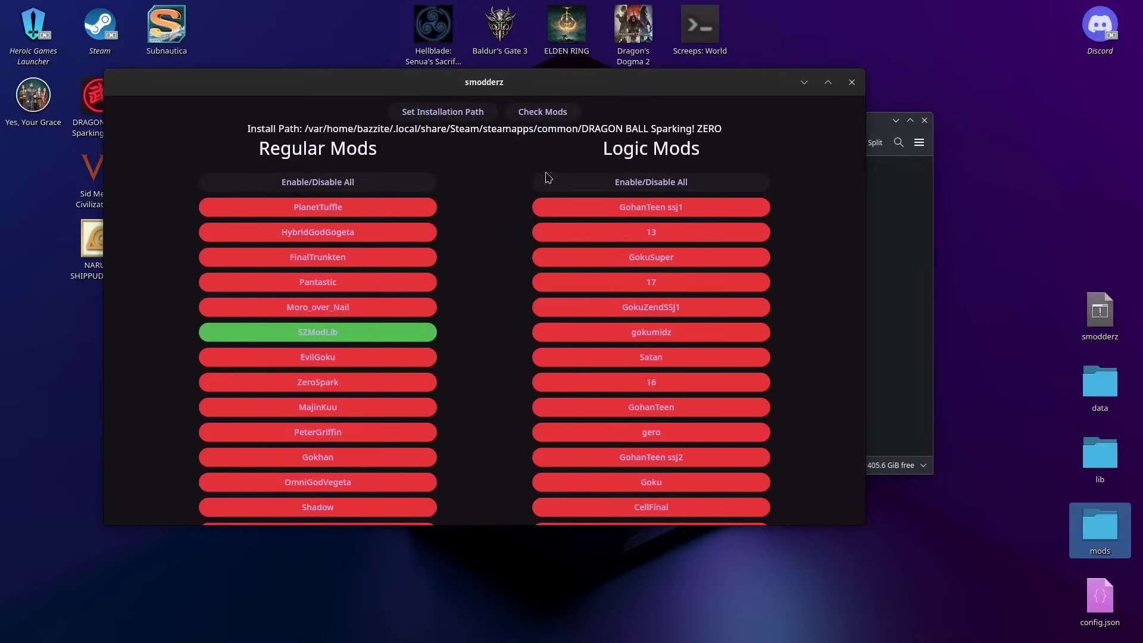
pyautogui.click(909, 280)
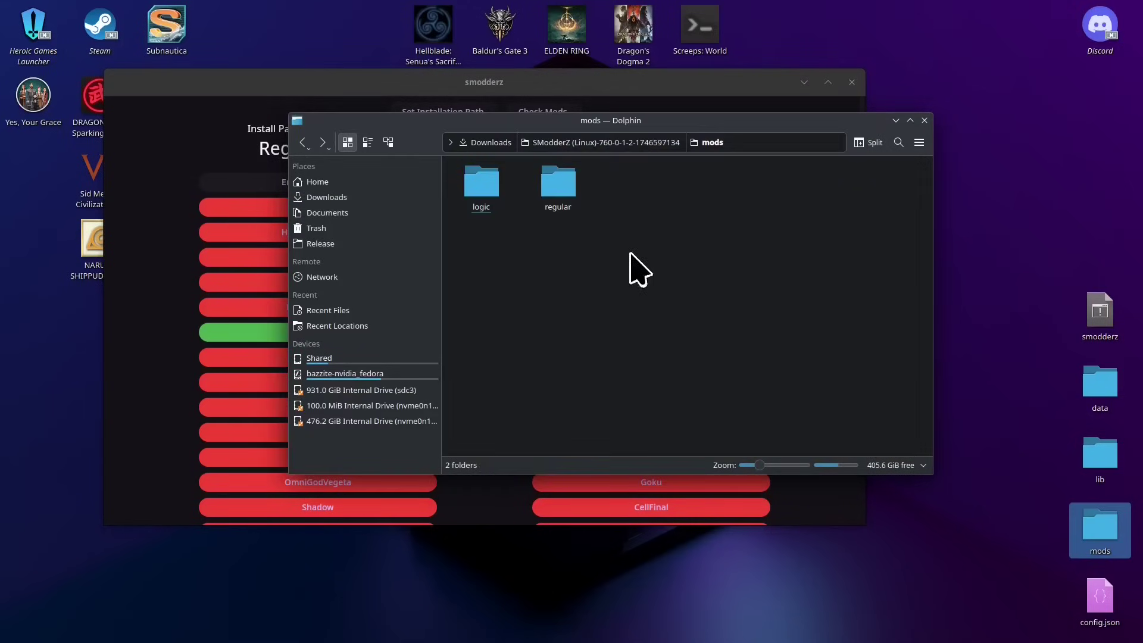
pyautogui.moveTo(629, 255); pyautogui.dragTo(464, 169)
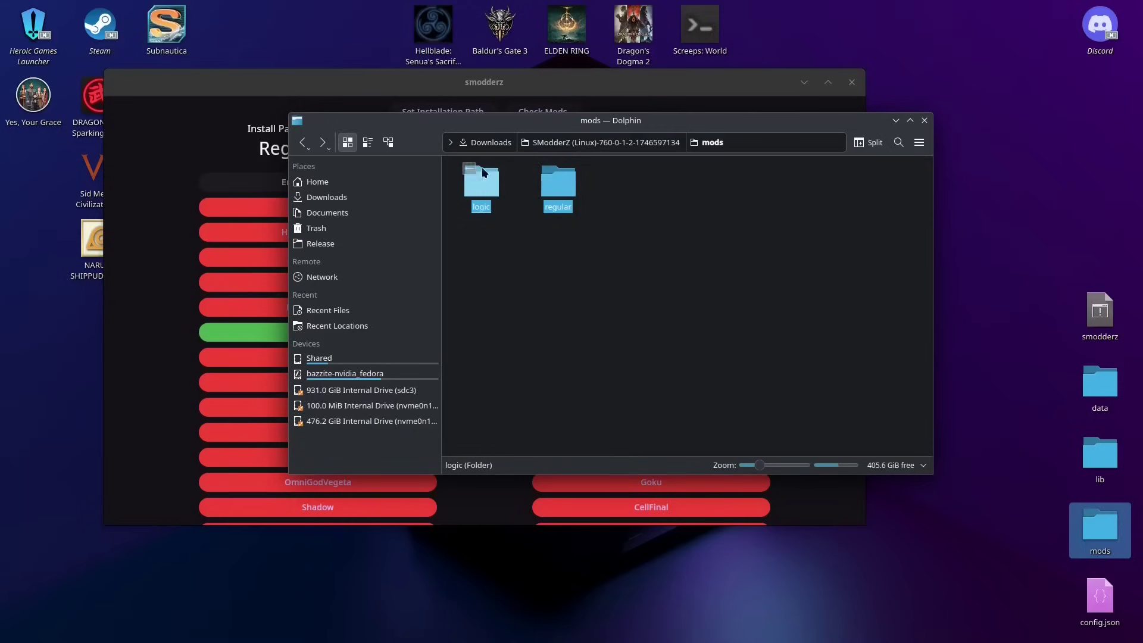
pyautogui.click(519, 94)
# Step: Enable the regular mods PlanetTuffle and Pantastic, and enable all logic mods
pyautogui.click(350, 213)
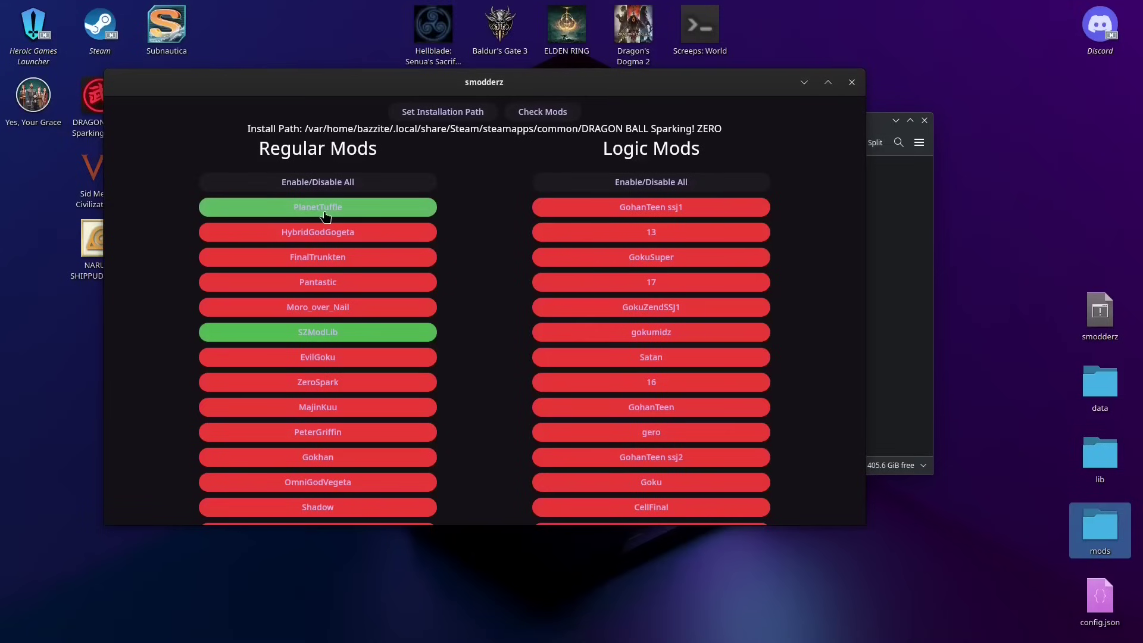
pyautogui.click(324, 281)
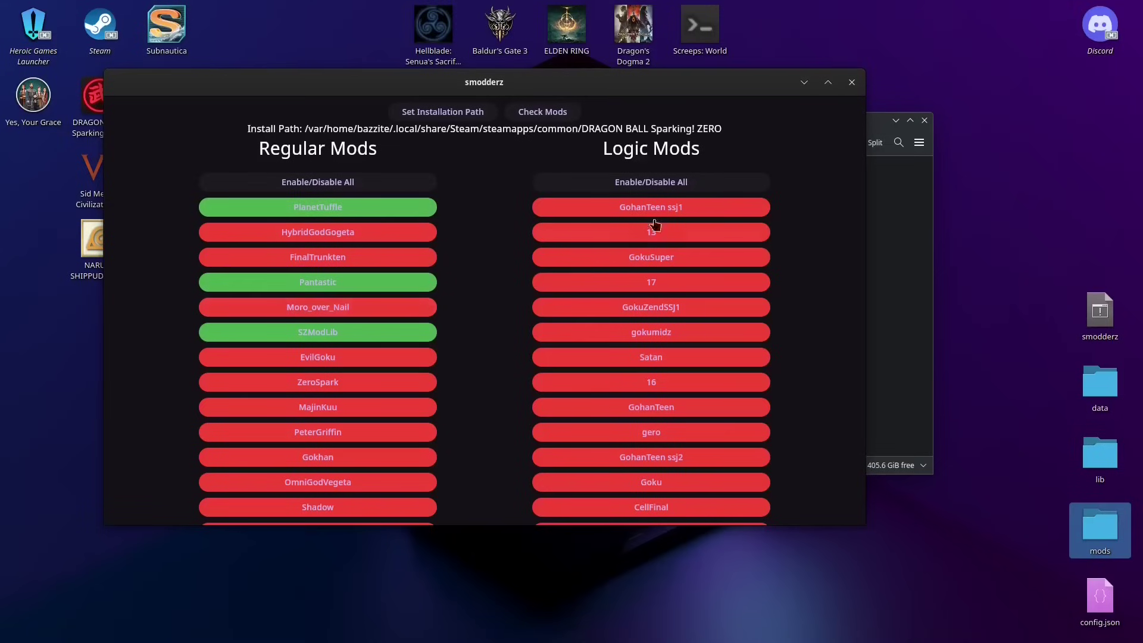
pyautogui.click(696, 187)
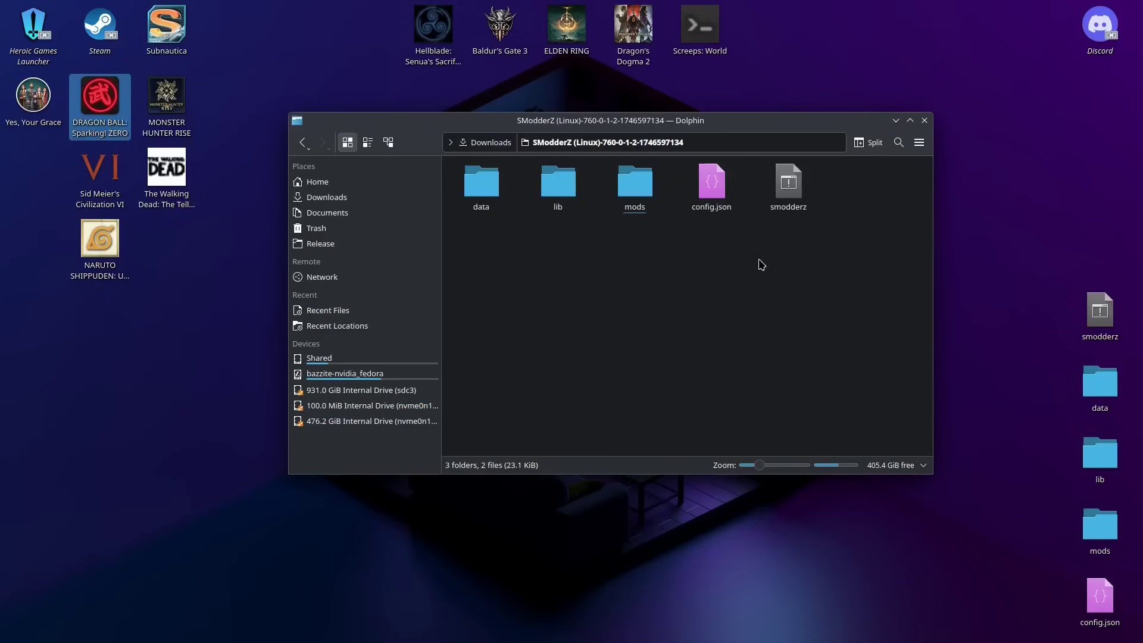
# Step: Reopen smodderz from its extracted folder and review which regular and logic mods are enabled
pyautogui.doubleClick(788, 183)
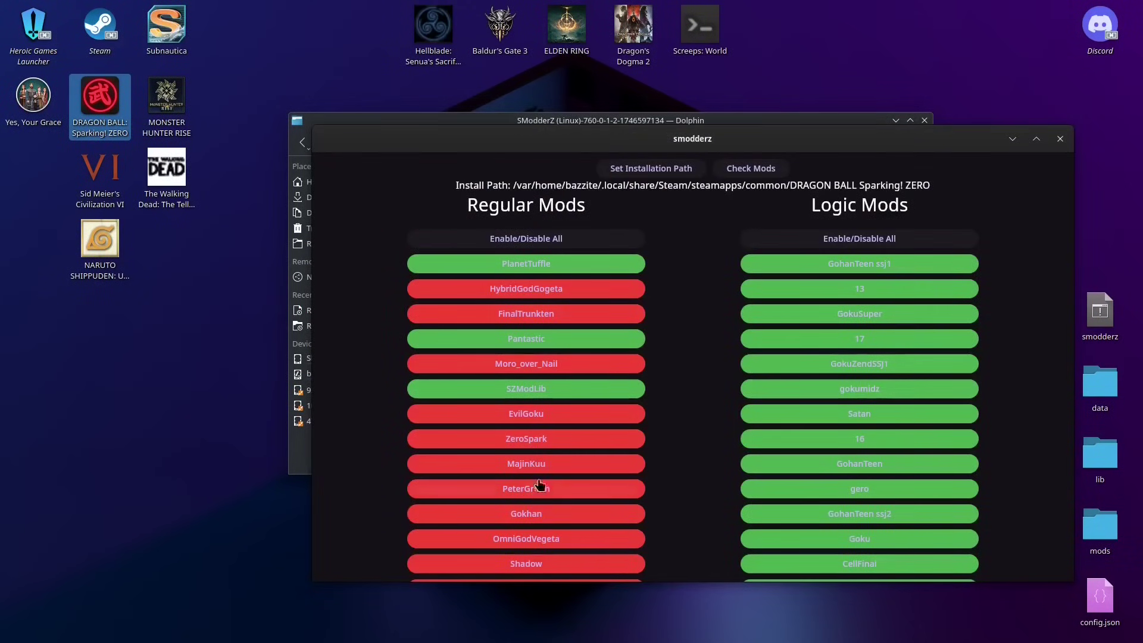
pyautogui.click(541, 444)
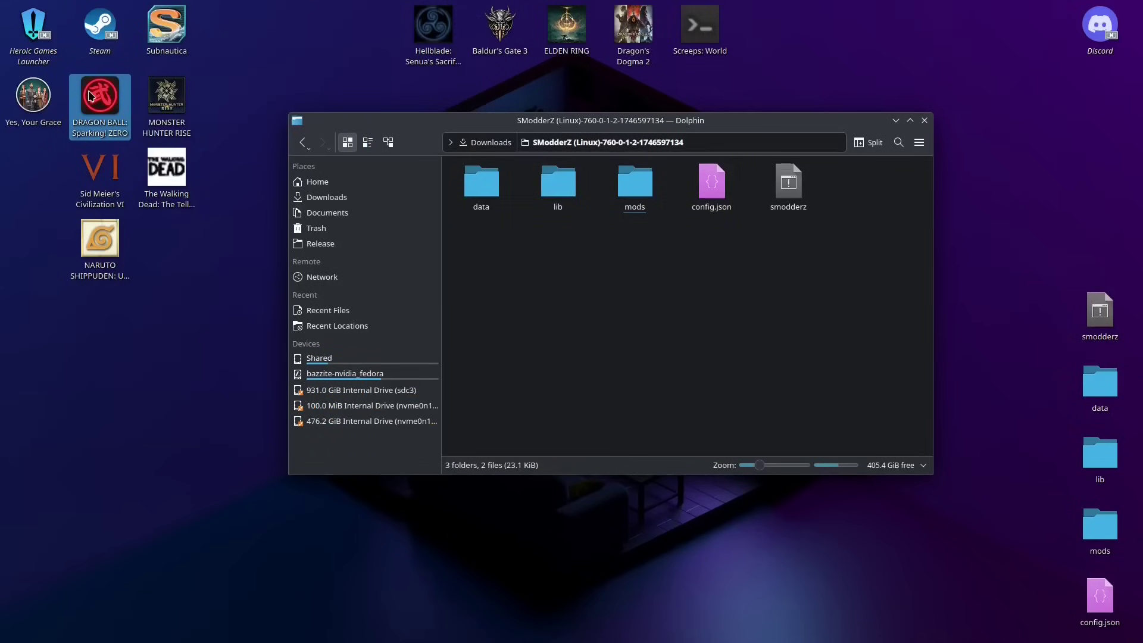
# Step: Launch DRAGON BALL: Sparking! ZERO and highlight the modded Planet Tuffle stage in the stage list
pyautogui.doubleClick(90, 96)
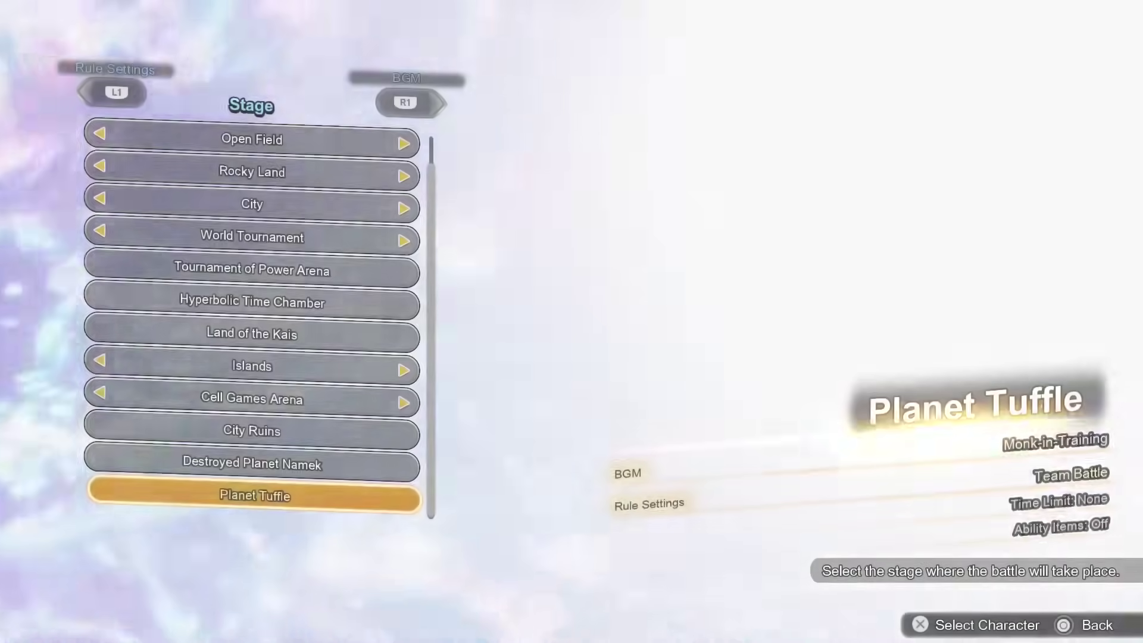
pyautogui.press('Up')
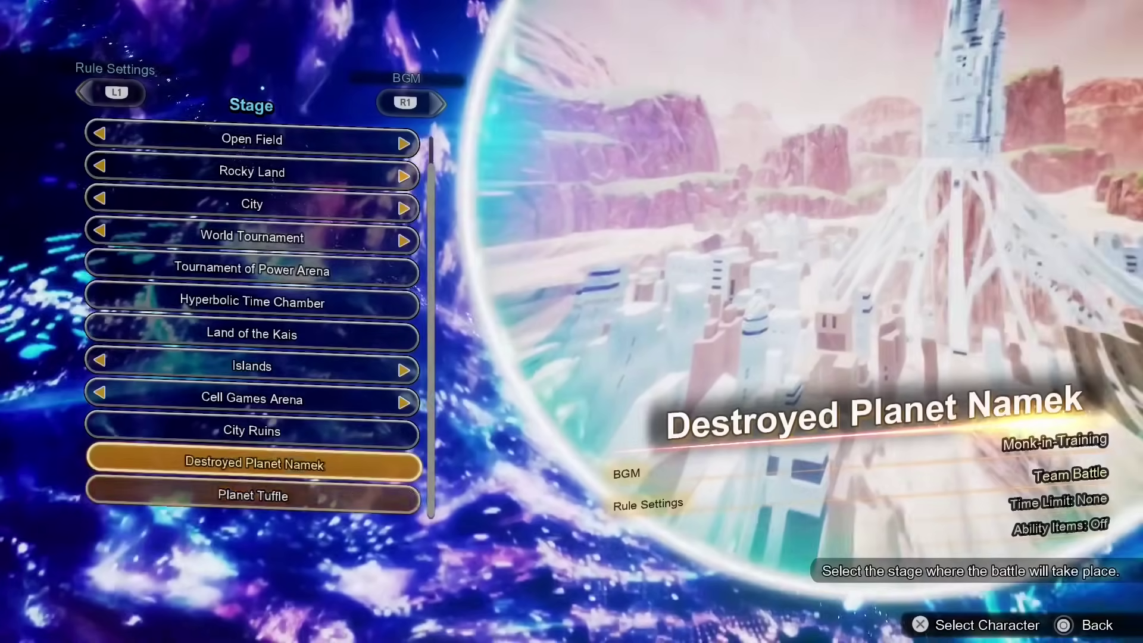
pyautogui.press('Down')
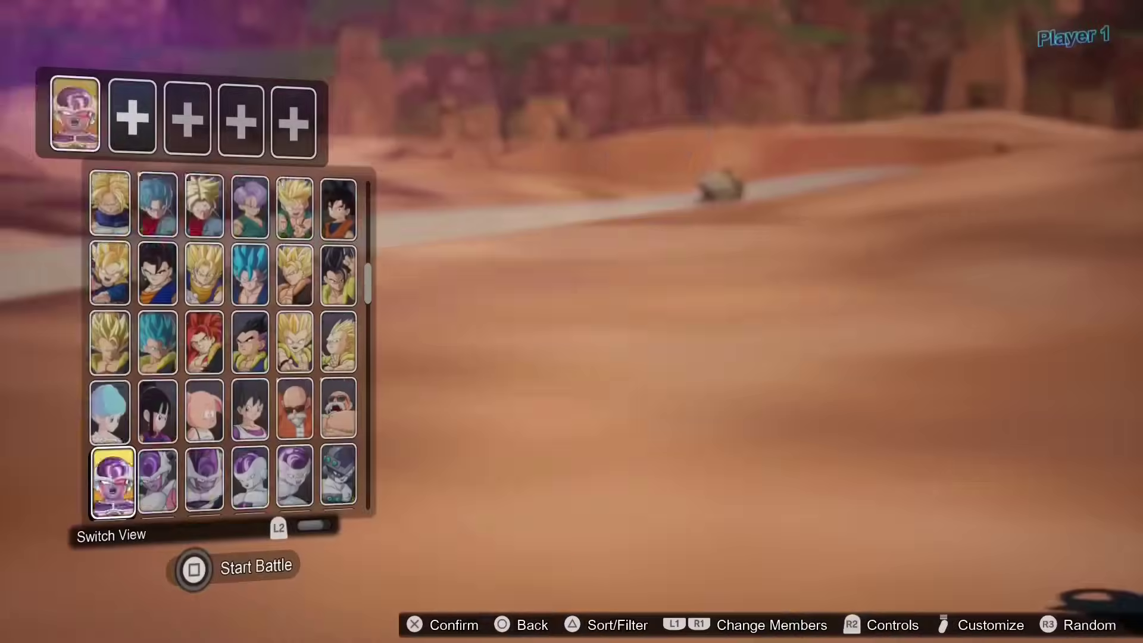
# Step: Go through Player 1's character roster and highlight the modded Super Saiyan form of Pan
pyautogui.press('Down')
pyautogui.press('Down')
pyautogui.press('Down')
pyautogui.press('Up')
pyautogui.press('Up')
pyautogui.press('Up')
pyautogui.press('Up')
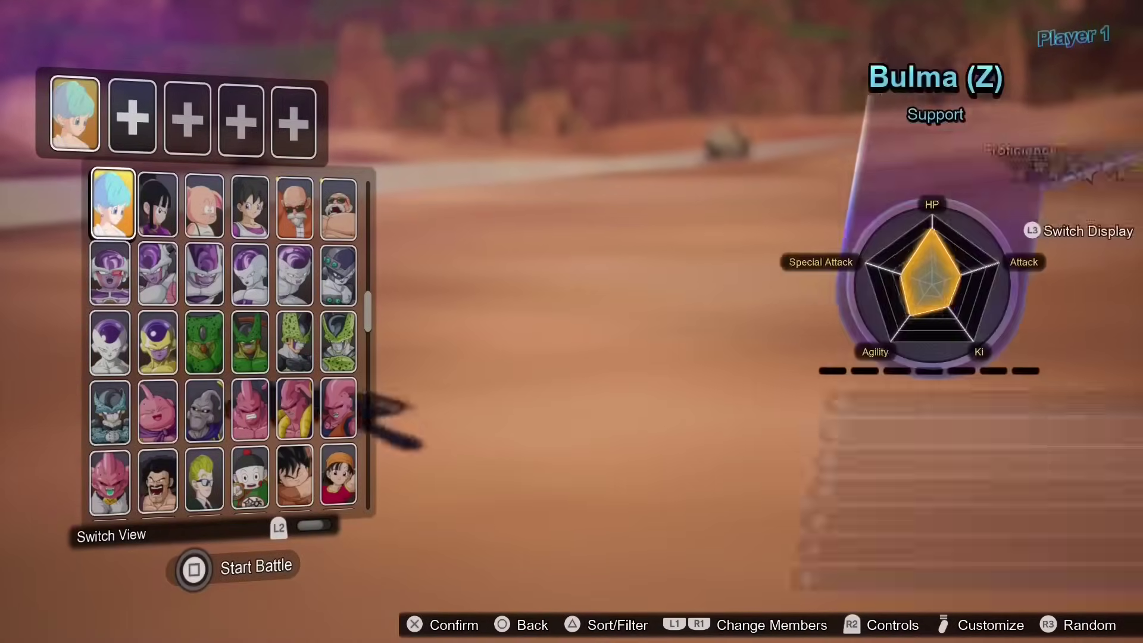
pyautogui.press('Right')
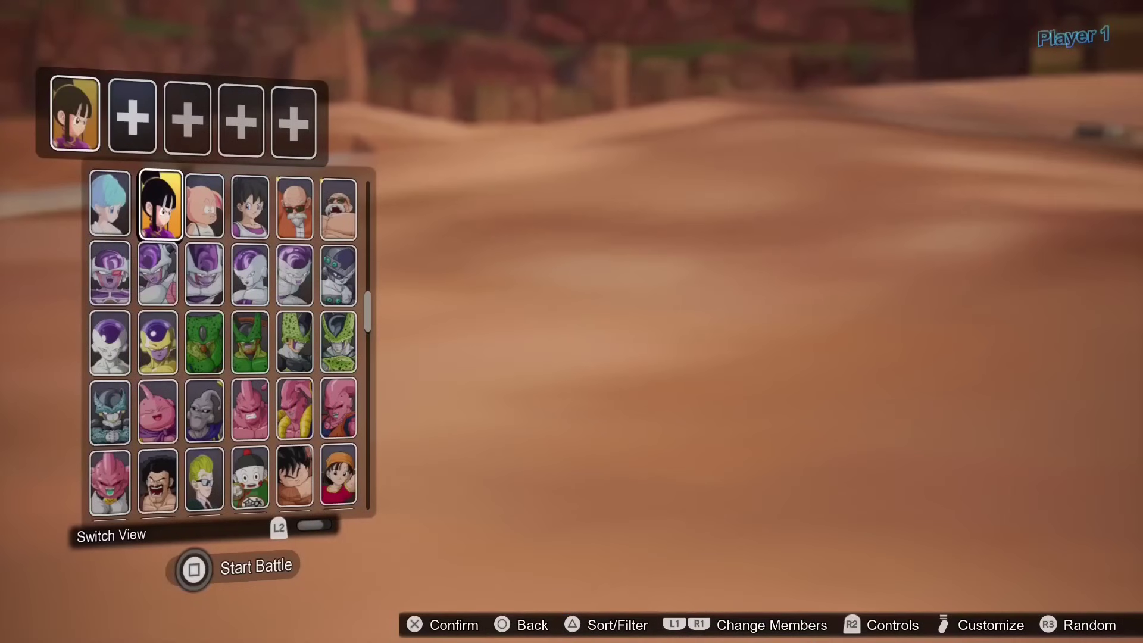
pyautogui.press('Left')
pyautogui.press('Down')
pyautogui.press('Down')
pyautogui.press('Down')
pyautogui.press('Down')
pyautogui.press('Down')
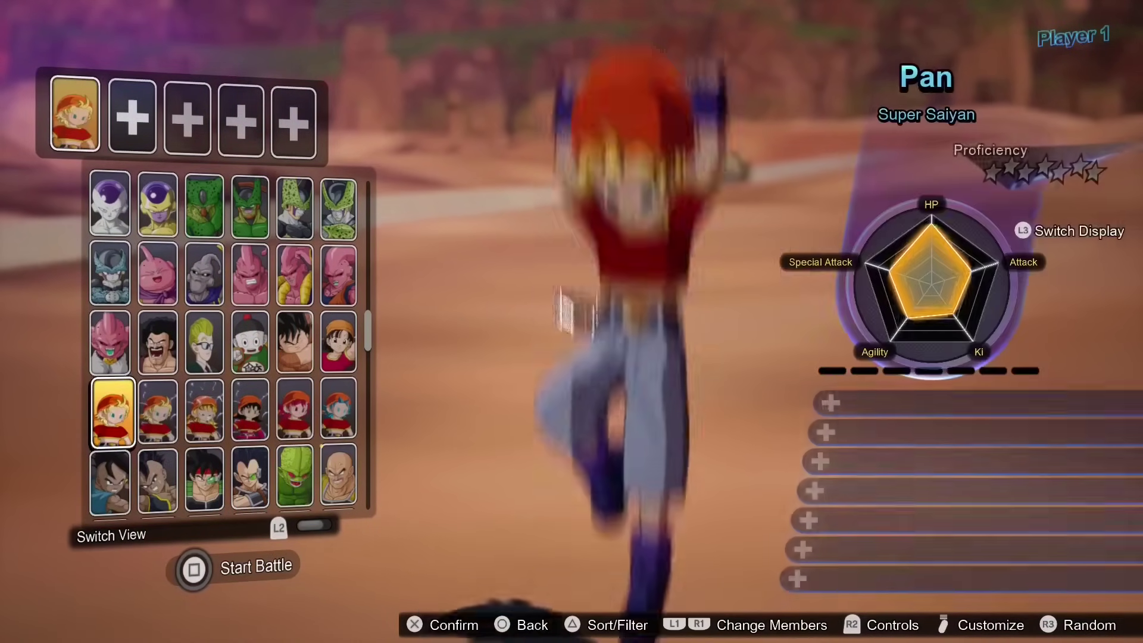
# Step: Pick the Super Saiyan 3 form of Pan for Player 1, play the battle with her, and pause the match
pyautogui.press('Right')
pyautogui.press('Right')
pyautogui.press('Right')
pyautogui.press('Left')
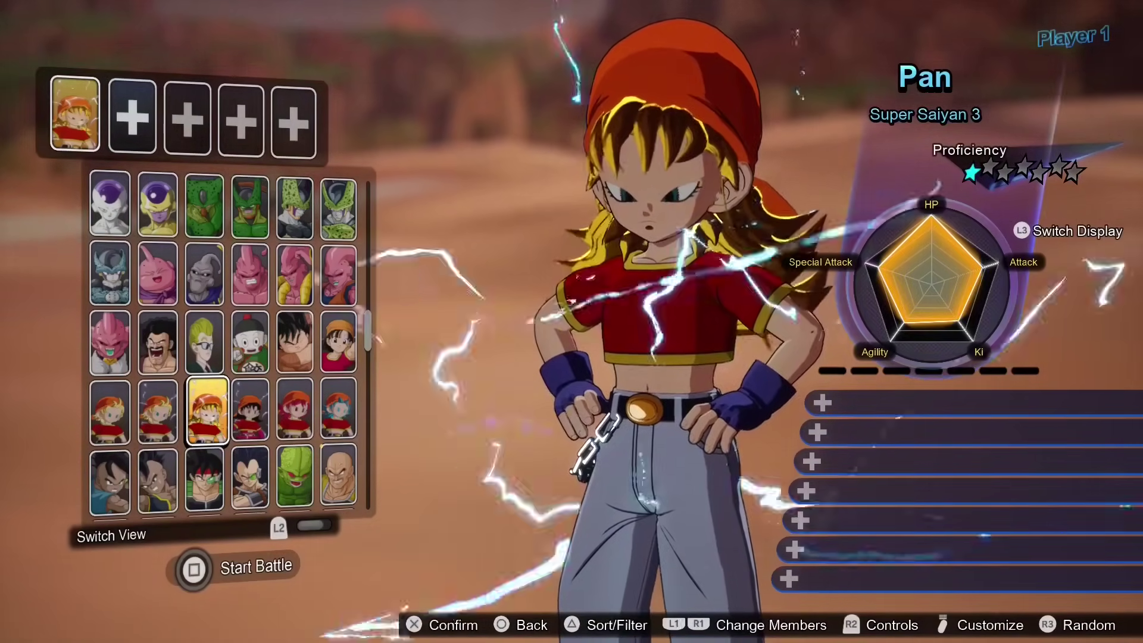
pyautogui.press('Return')
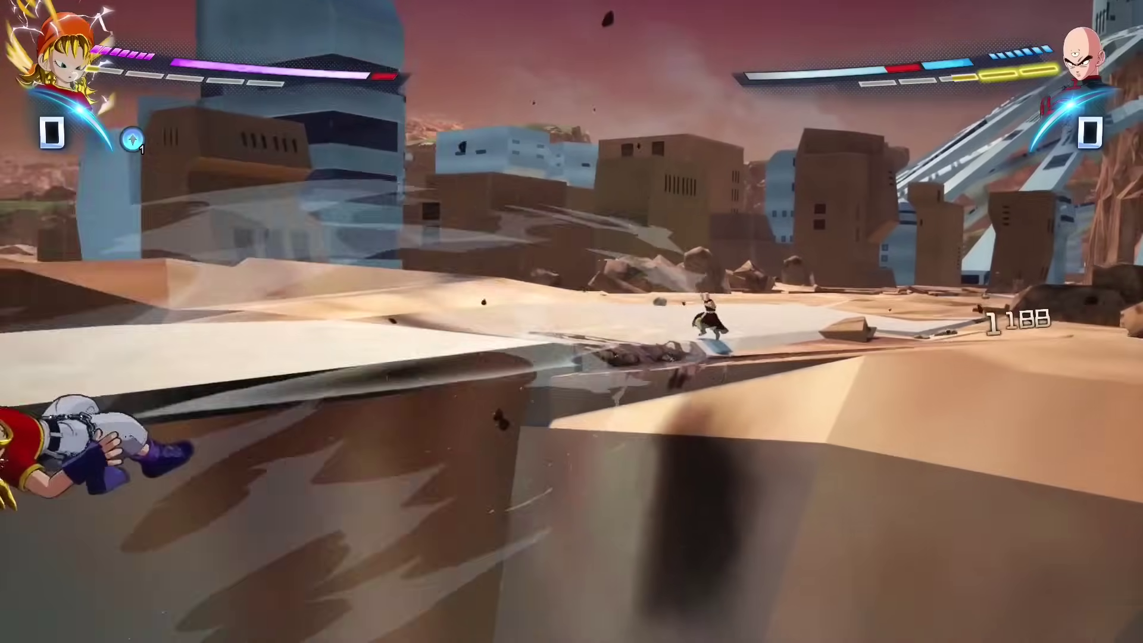
pyautogui.press('Escape')
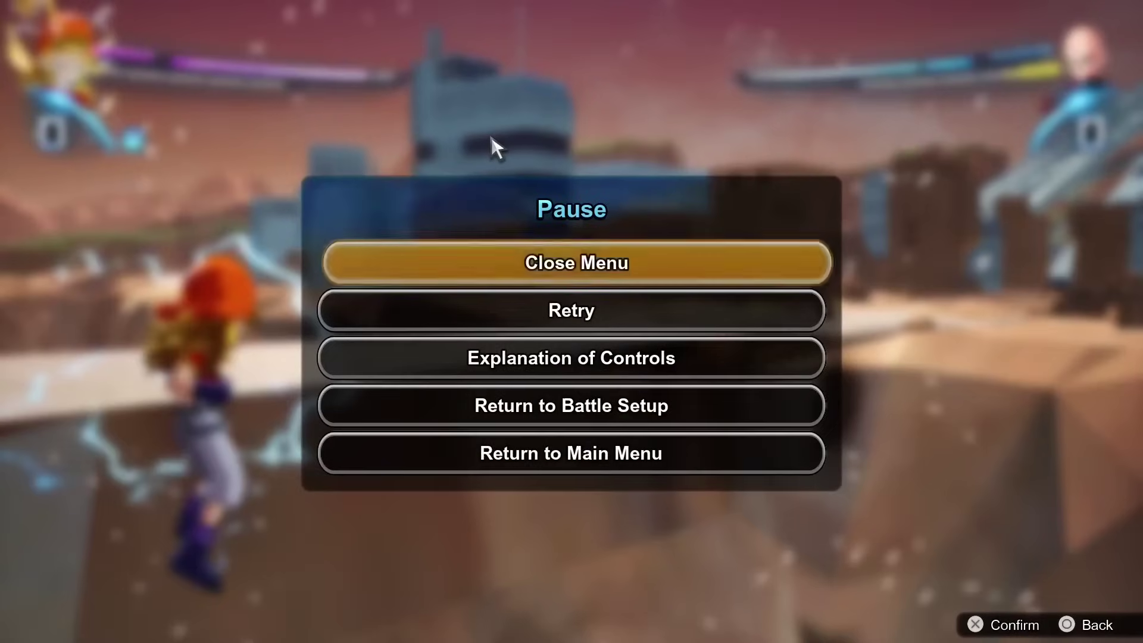